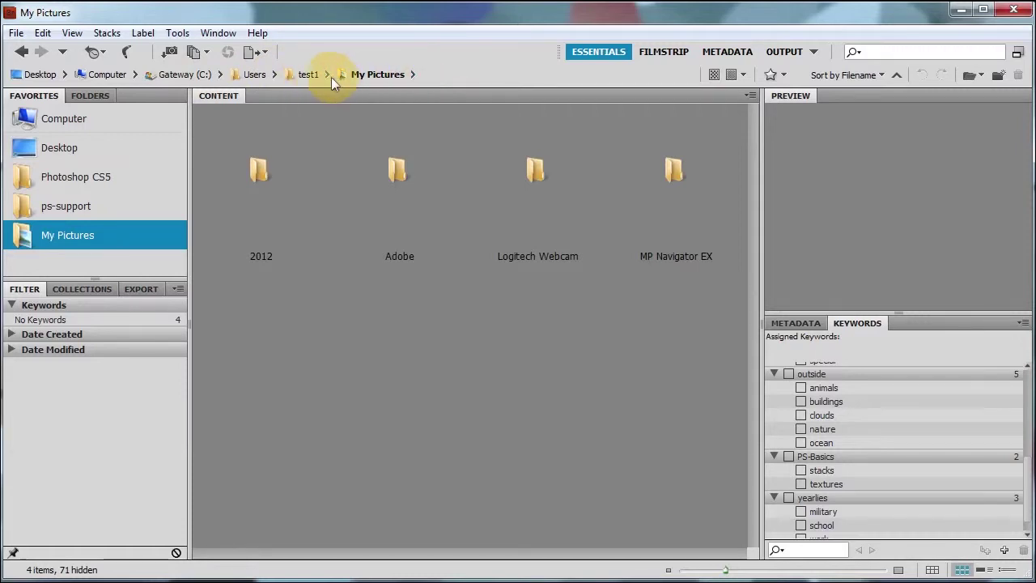
- Open the 2012 folder inside My Pictures and show the items from its subfolders
click(412, 73)
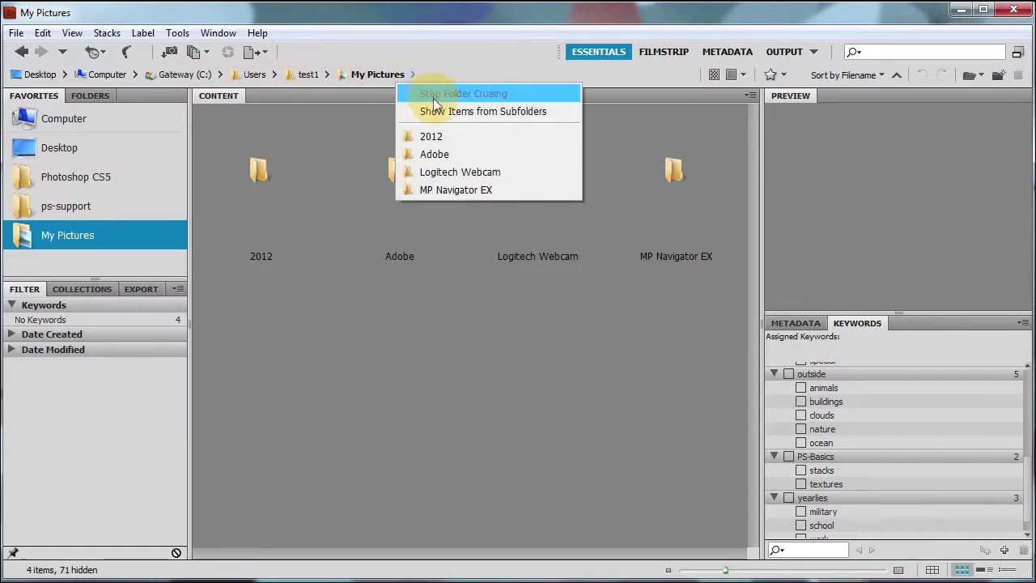
click(426, 136)
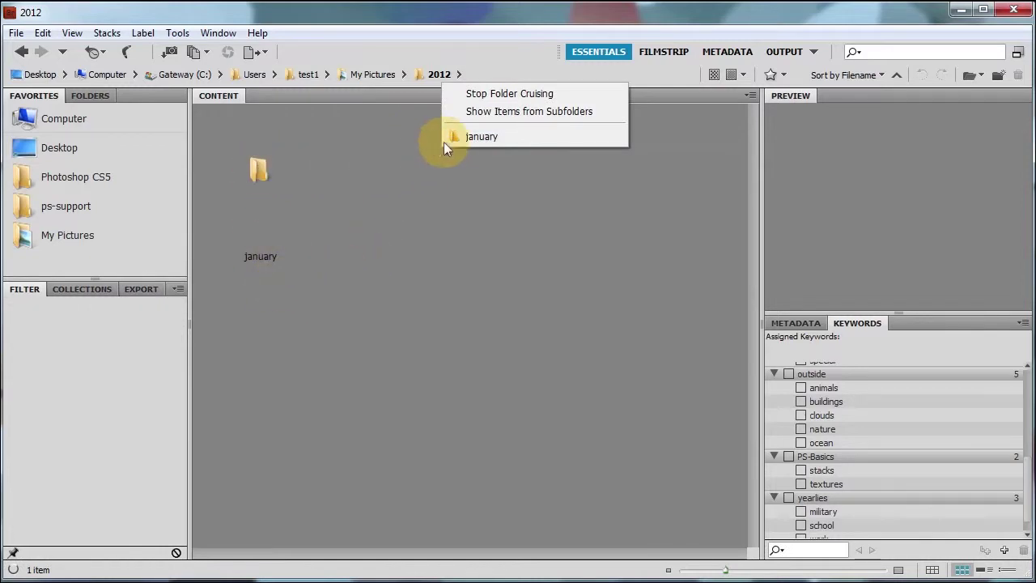
click(487, 111)
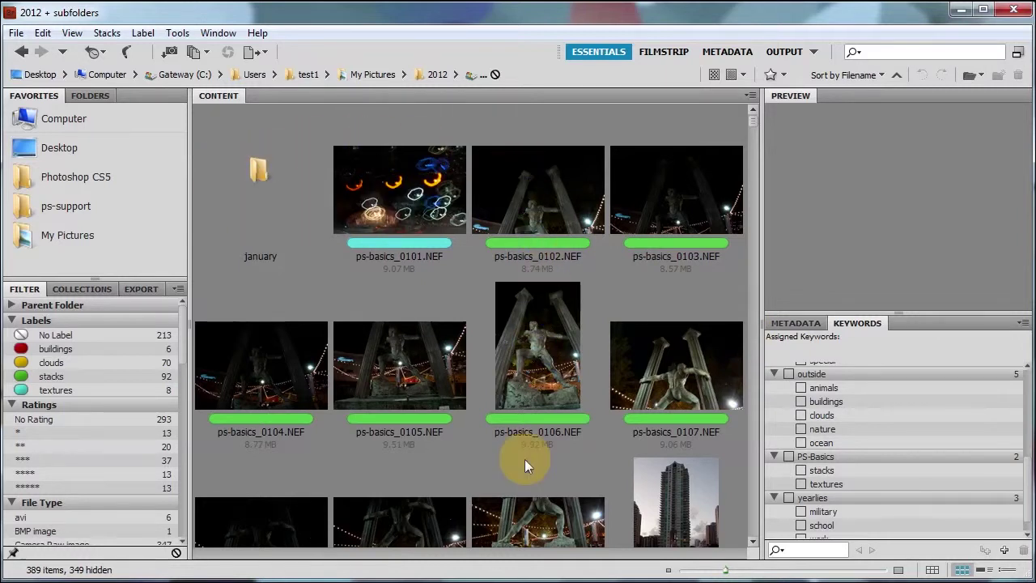
- Stop showing subfolder items for 2012 and open the january folder
click(495, 75)
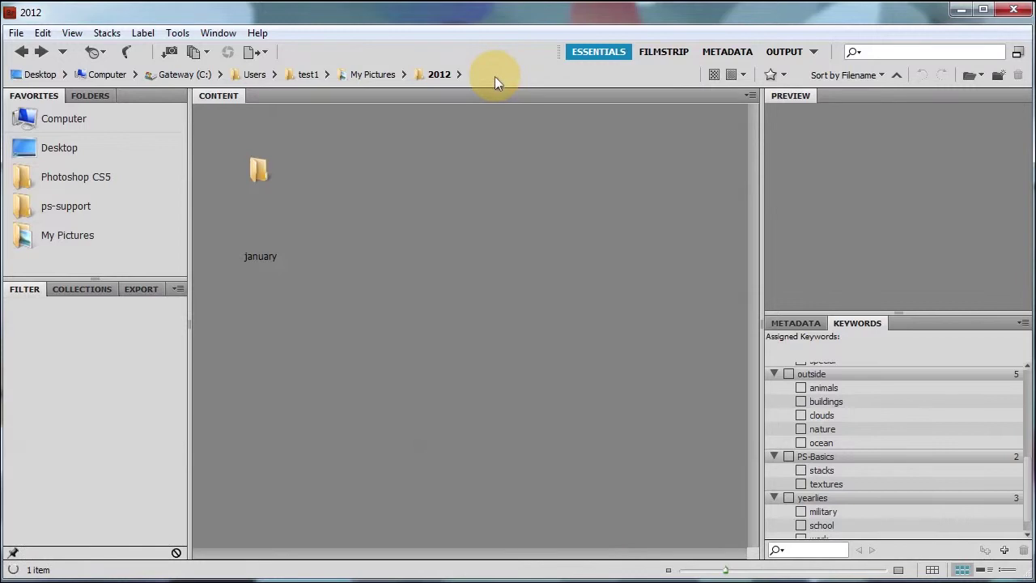
double_click(257, 169)
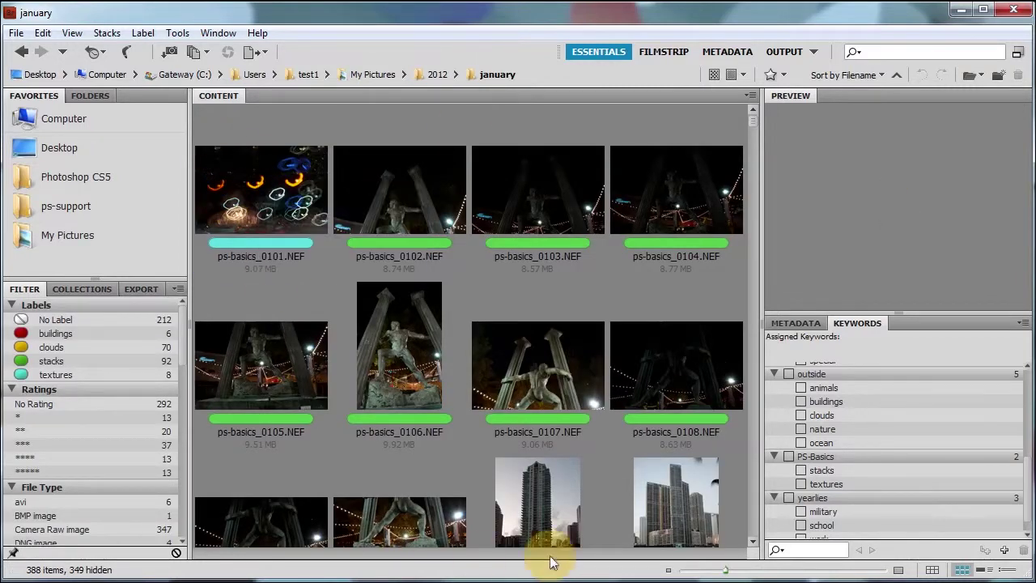
- Filter the january photos by the stacks label, remove the label from all of them, and clear the filter
click(76, 359)
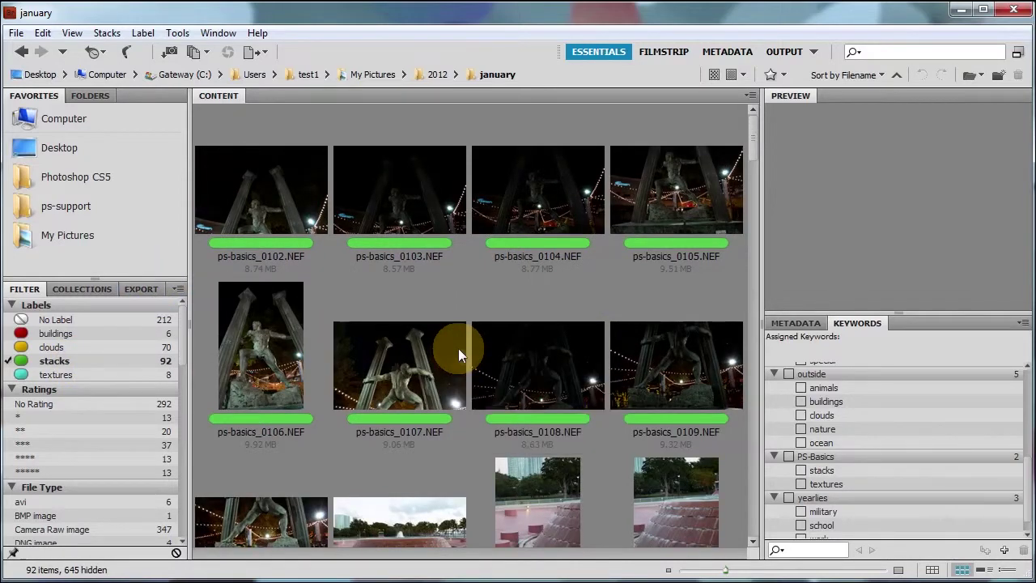
key(ctrl+a)
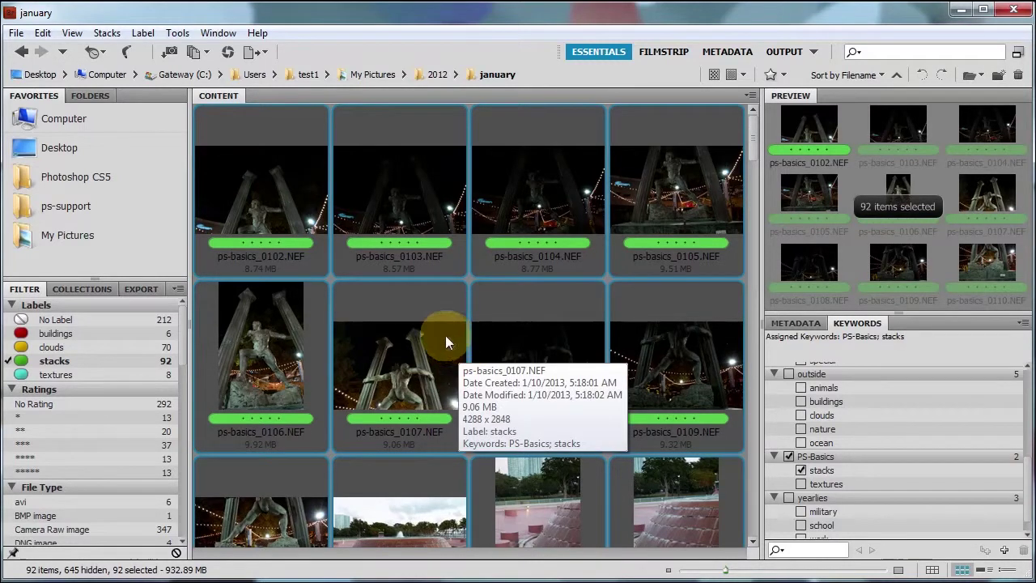
click(143, 33)
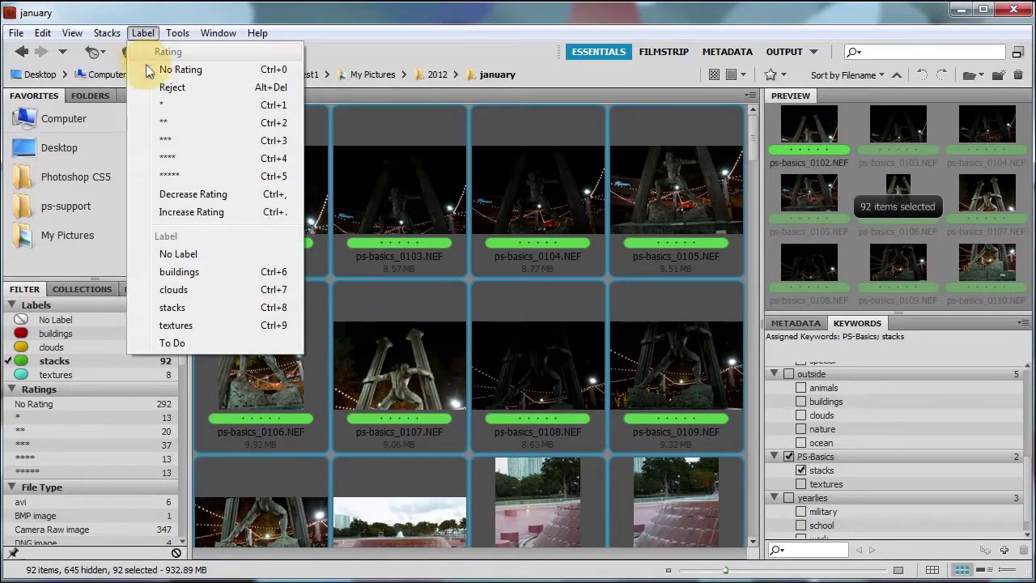
click(203, 253)
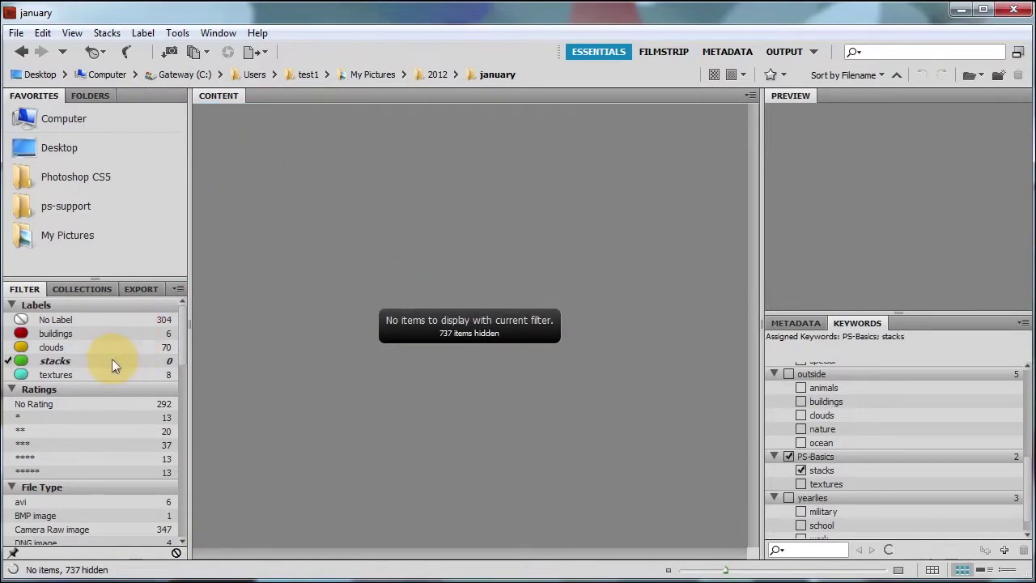
click(42, 361)
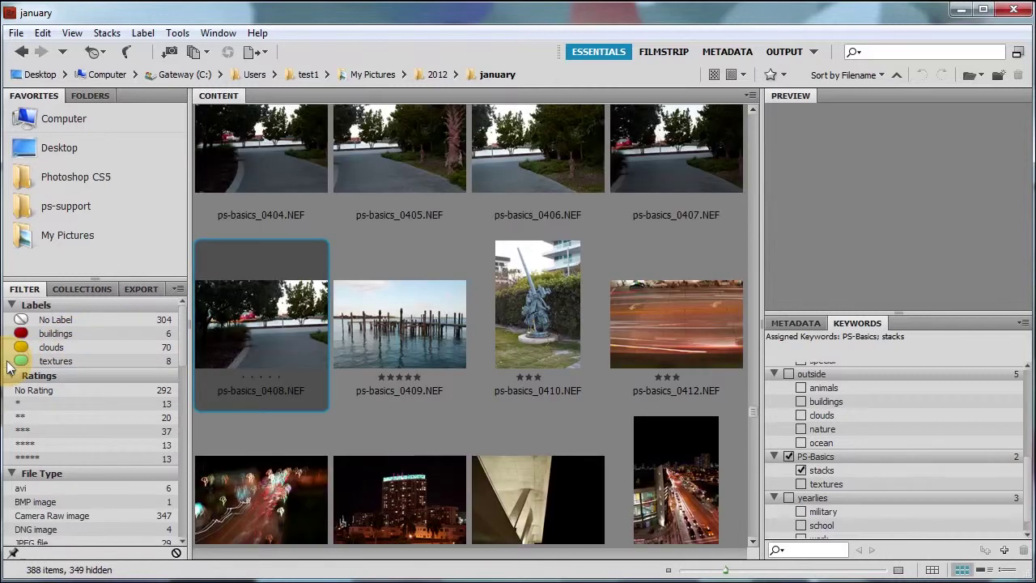
- Filter the photos by the clouds label and set all of them to No Label
click(91, 349)
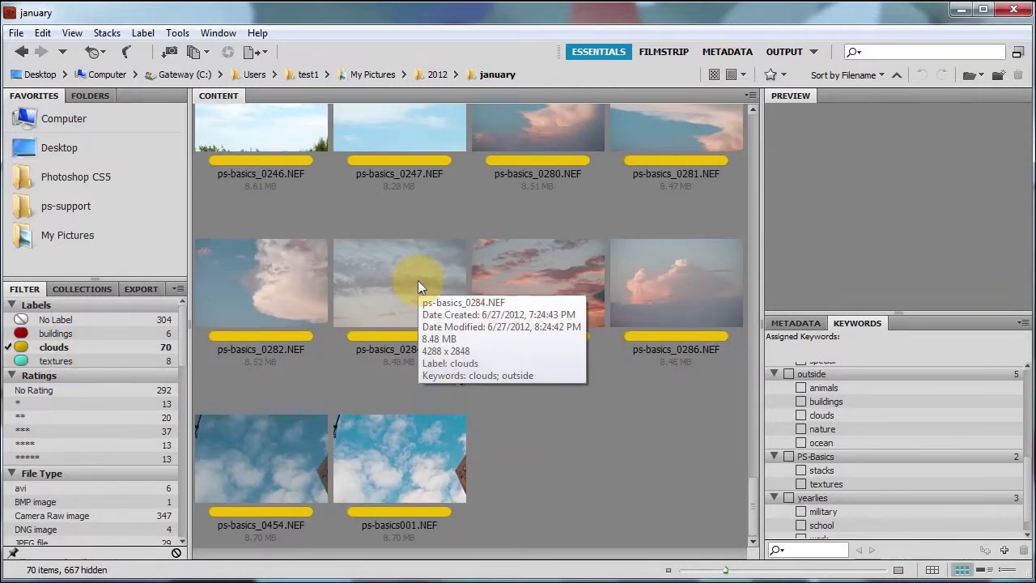
key(ctrl+a)
click(142, 33)
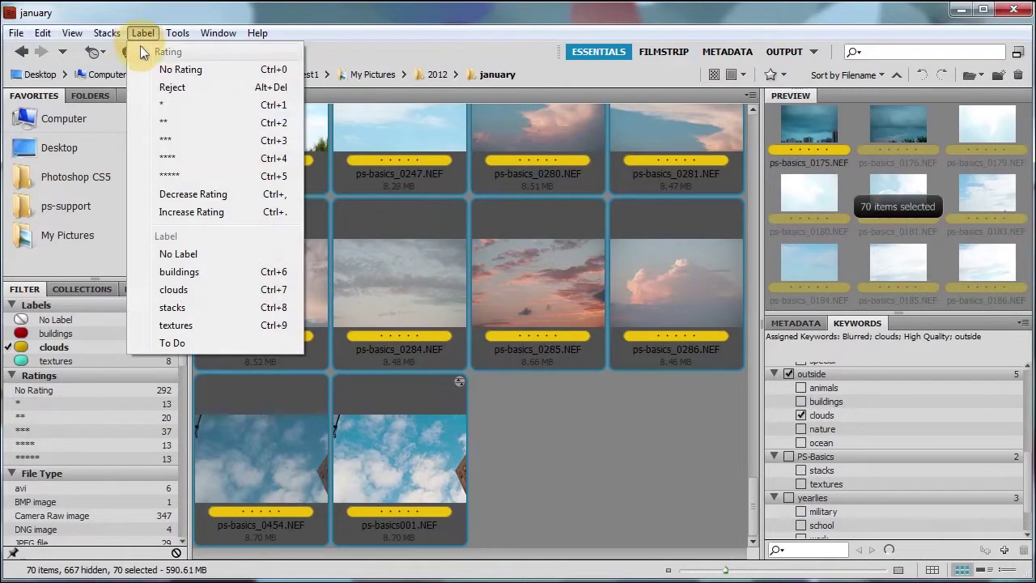
click(179, 254)
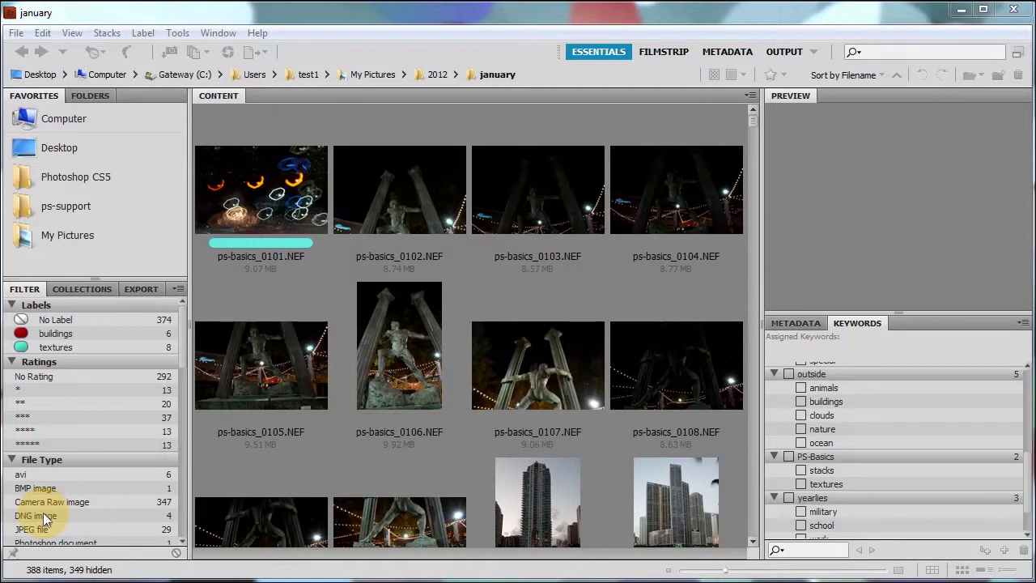
- Filter the photos by the textures and buildings labels together and set all of them to No Label
click(78, 346)
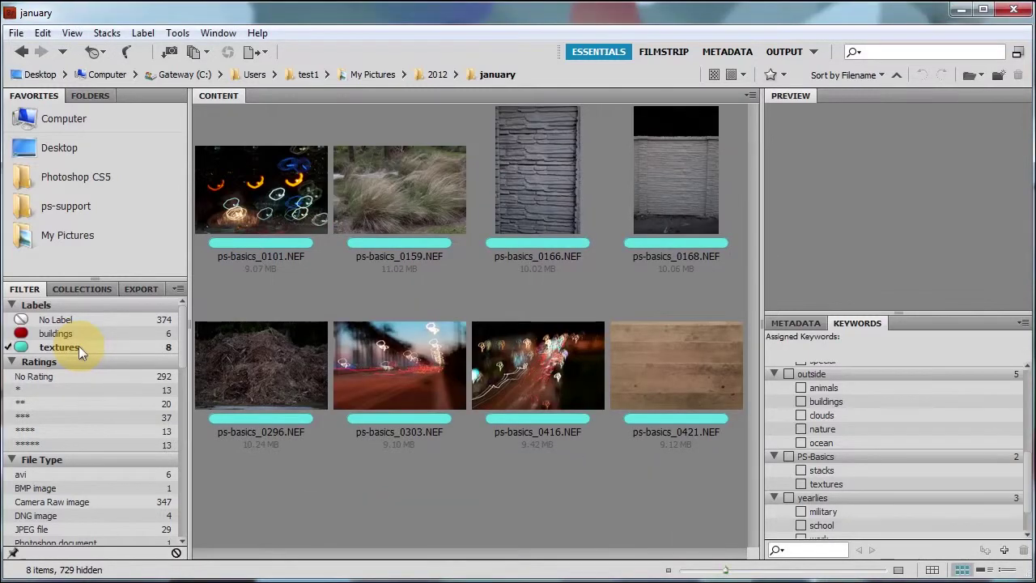
click(55, 333)
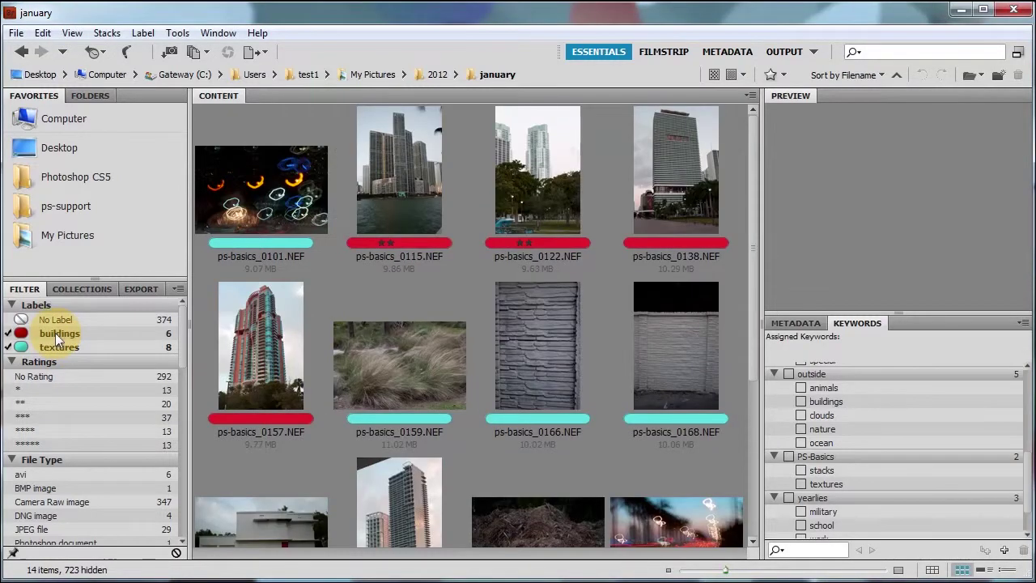
mouse_move(393, 413)
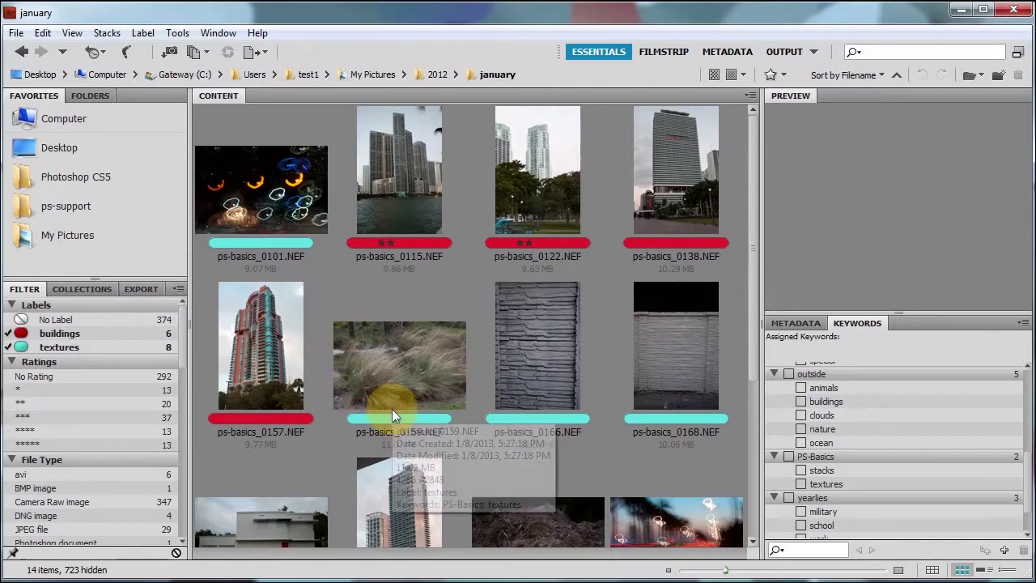
click(144, 33)
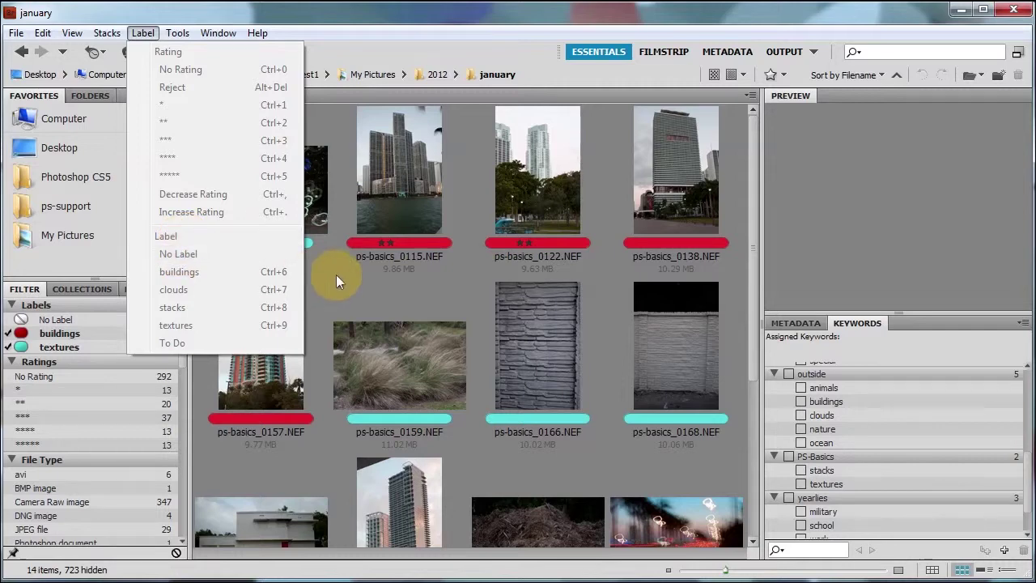
click(371, 284)
key(ctrl+a)
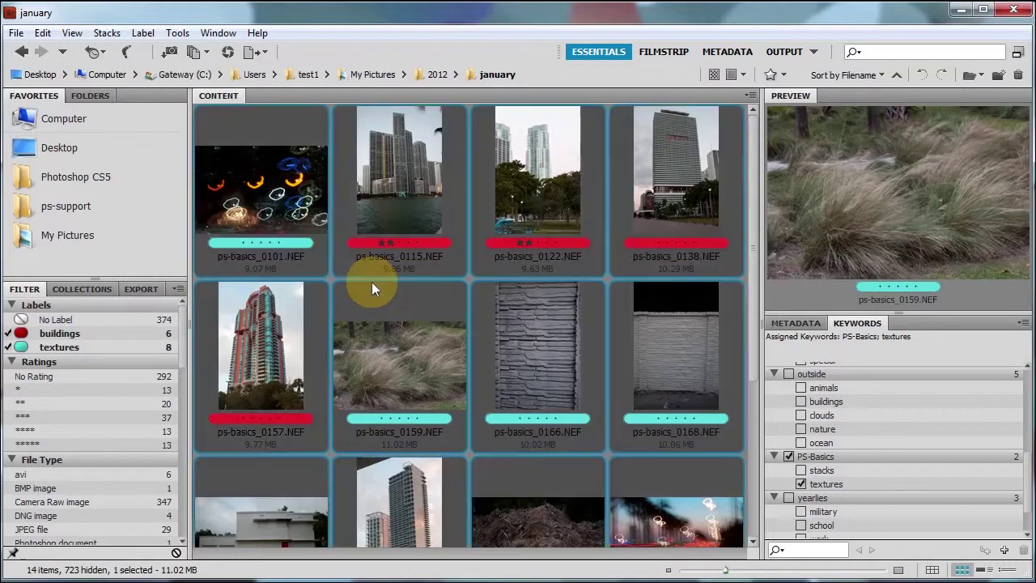
click(139, 35)
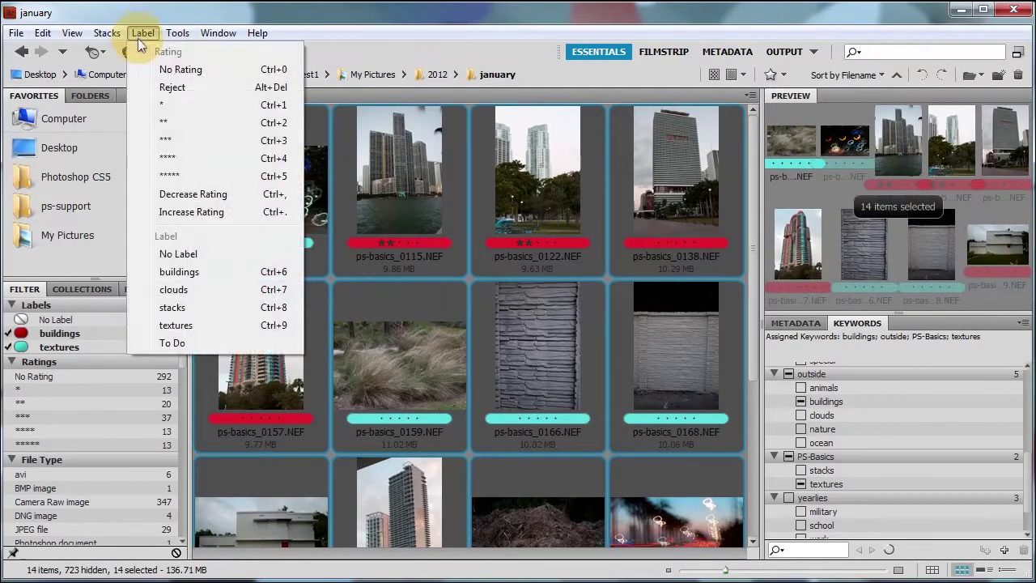
click(196, 253)
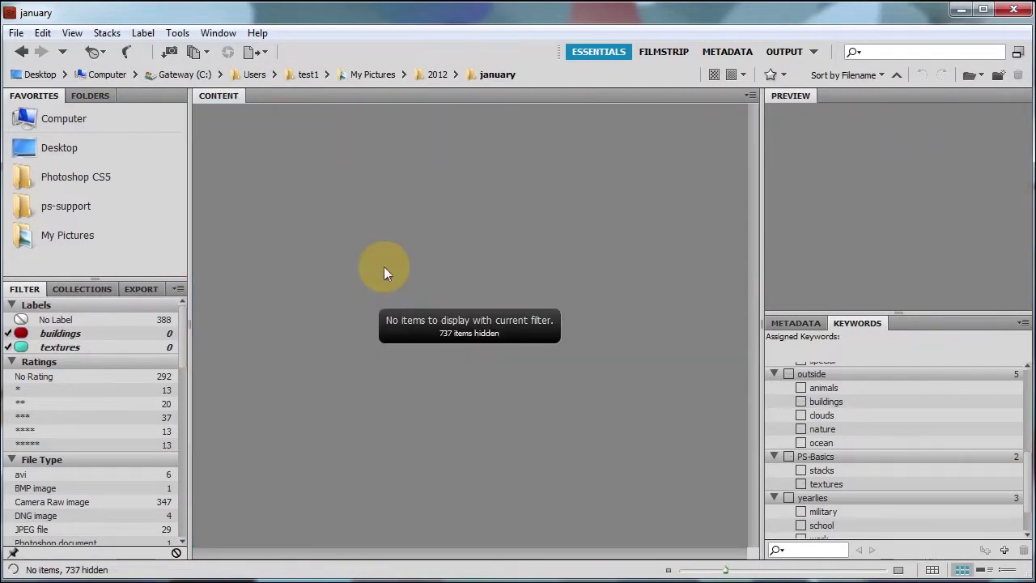
- Clear the buildings and textures label filters so the whole january folder is listed
click(66, 317)
click(10, 319)
click(8, 333)
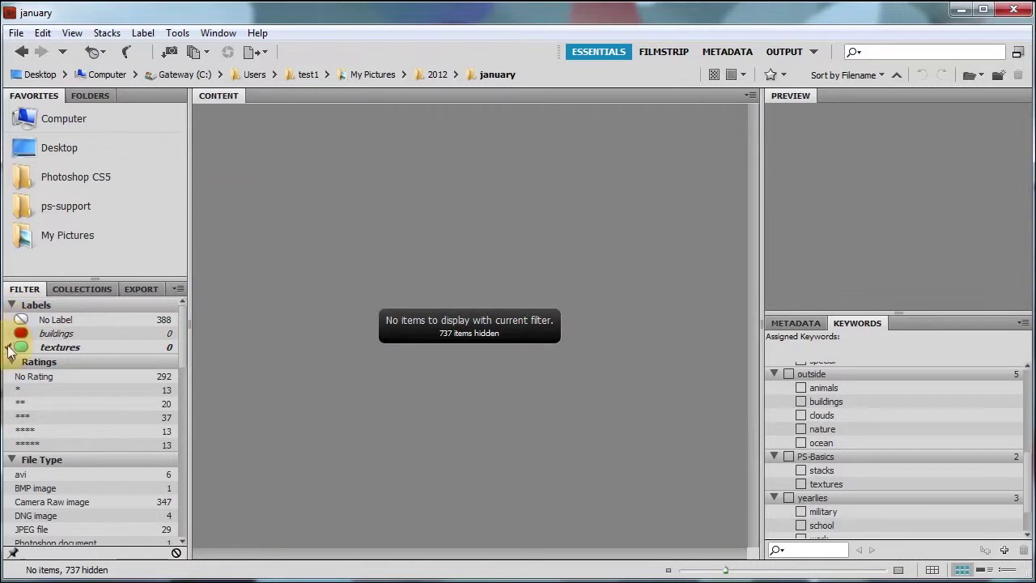
click(9, 346)
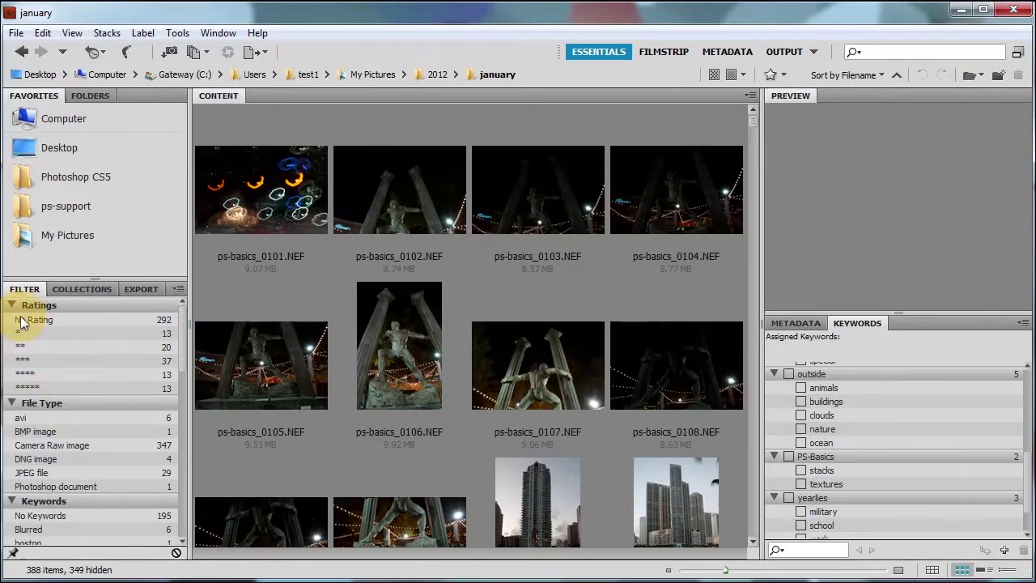
- Filter the photos by a two-star rating and extend the filter to two stars or higher
click(49, 345)
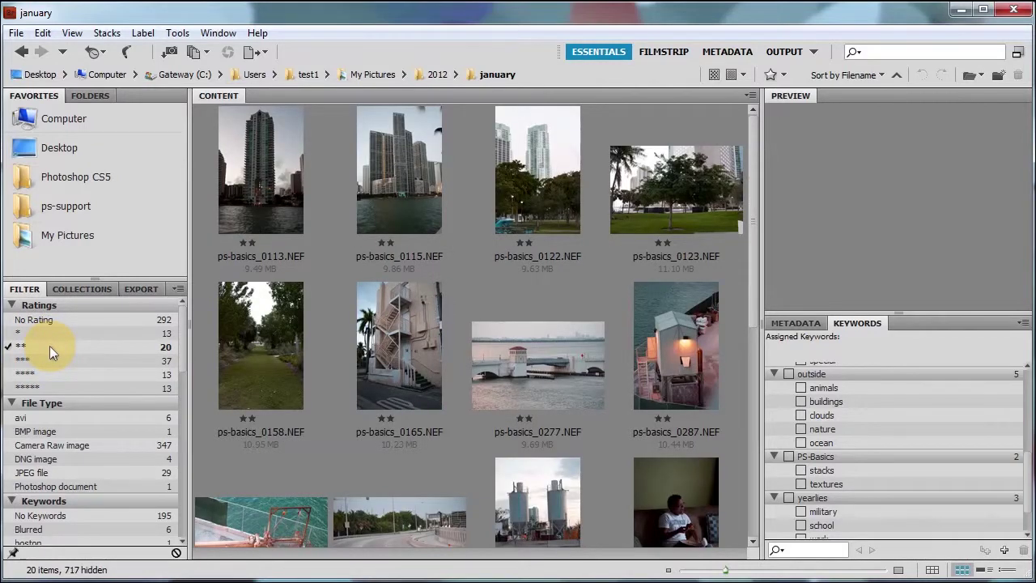
shift+click(10, 361)
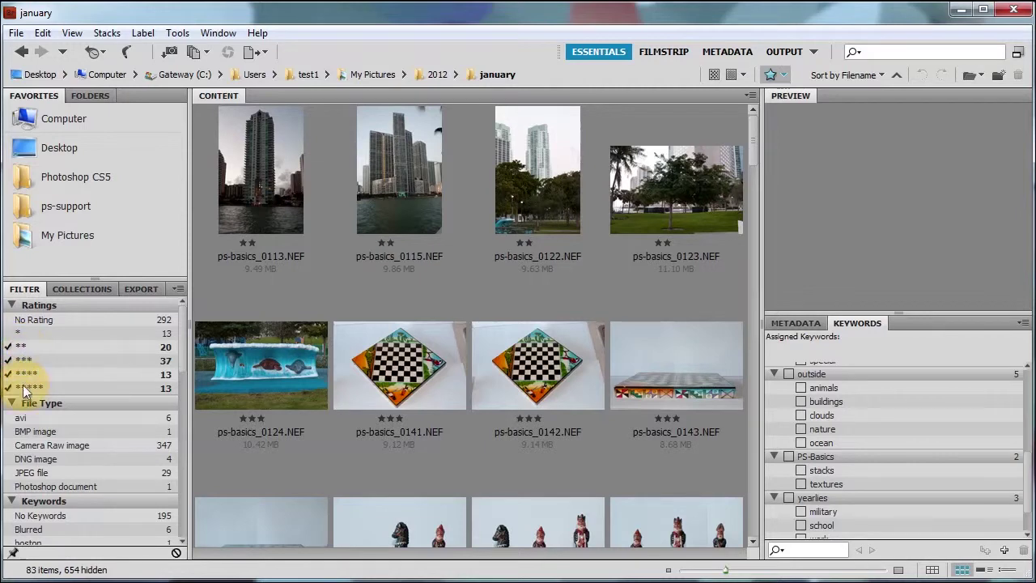
- Filter to one-star photos only, switch to every other rating and back, and clear the one-star filter
click(11, 337)
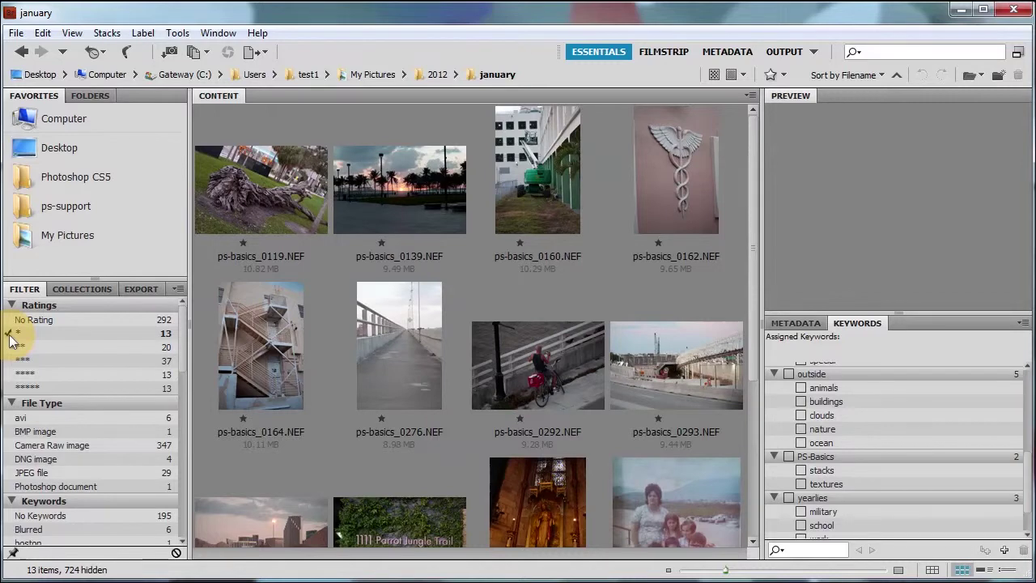
alt+click(12, 339)
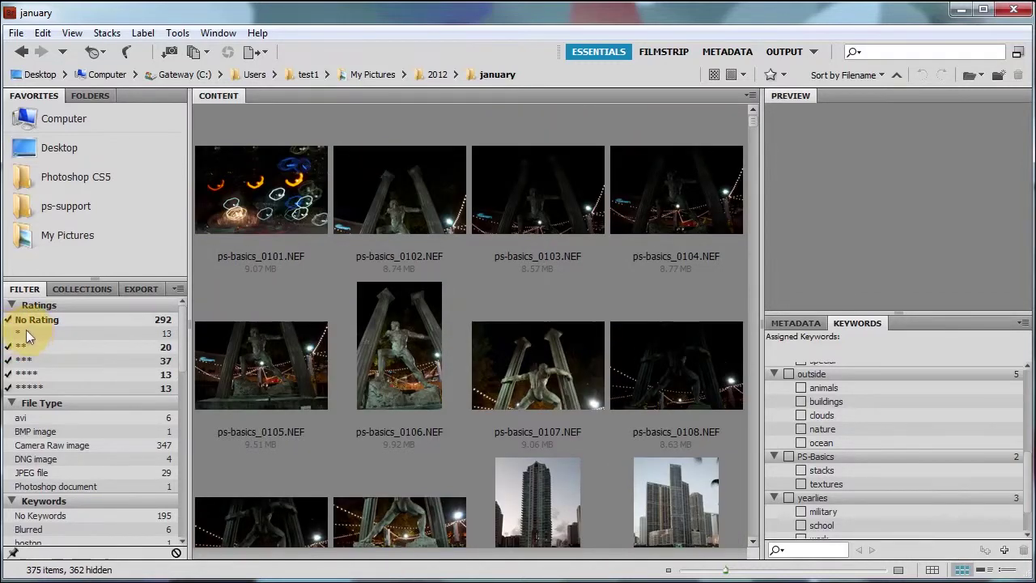
alt+click(12, 335)
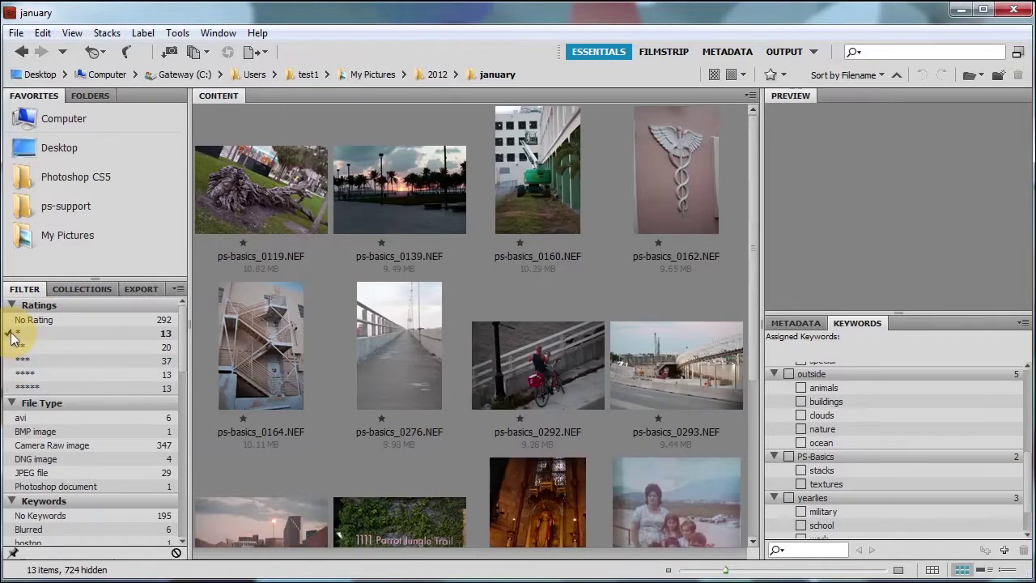
click(13, 338)
- Filter the photos by two-, three- and four-star ratings together
click(13, 348)
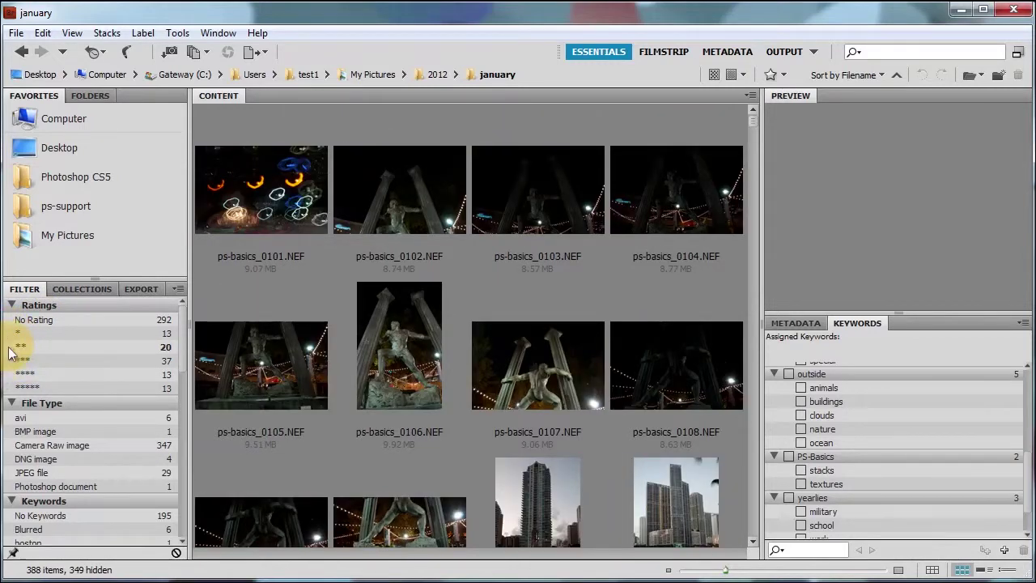
click(12, 361)
click(12, 373)
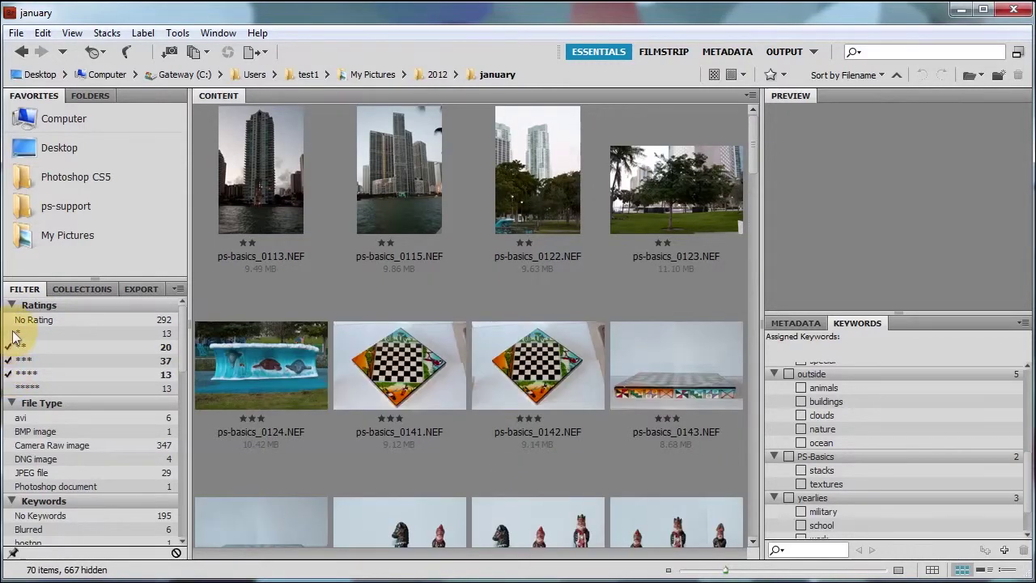
- Switch the rating filter between one star only and all the other ratings, and clear the rating filter
alt+click(13, 335)
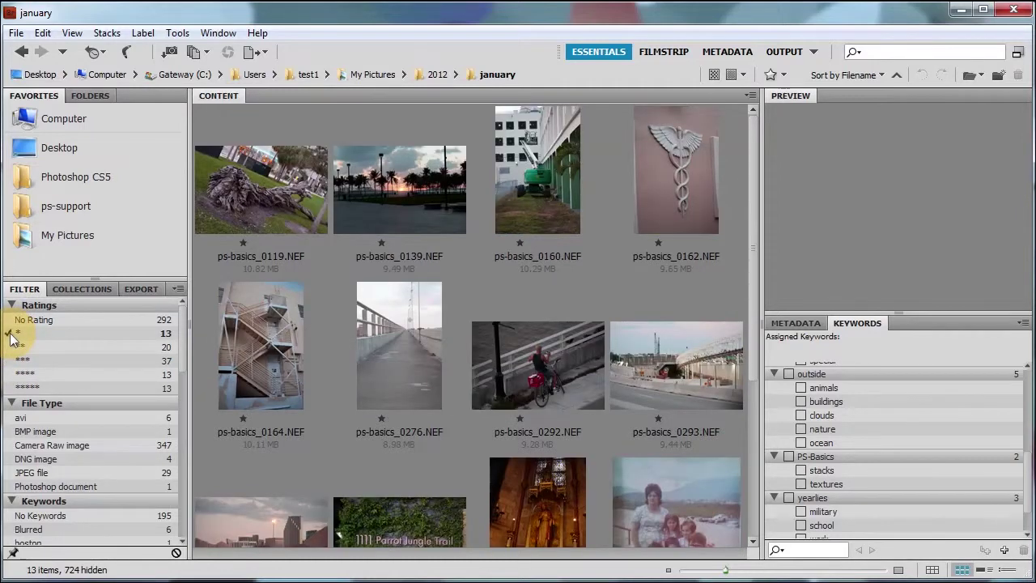
alt+click(11, 338)
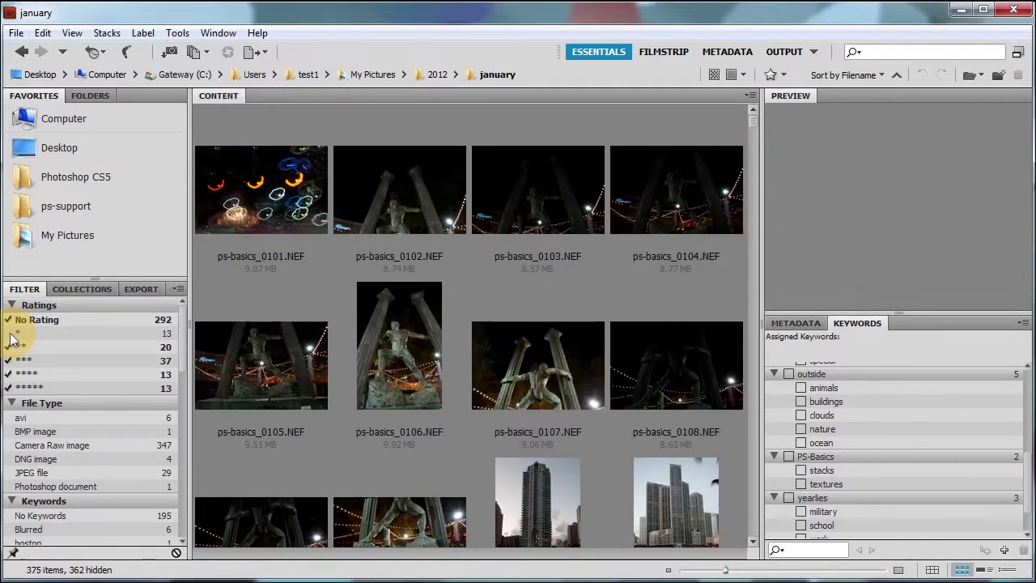
alt+click(11, 334)
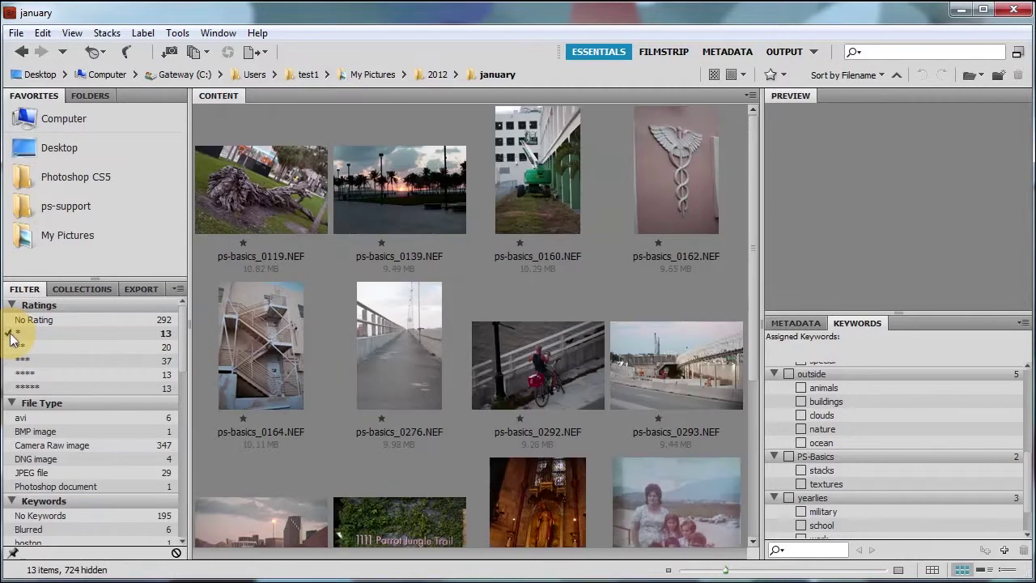
click(10, 334)
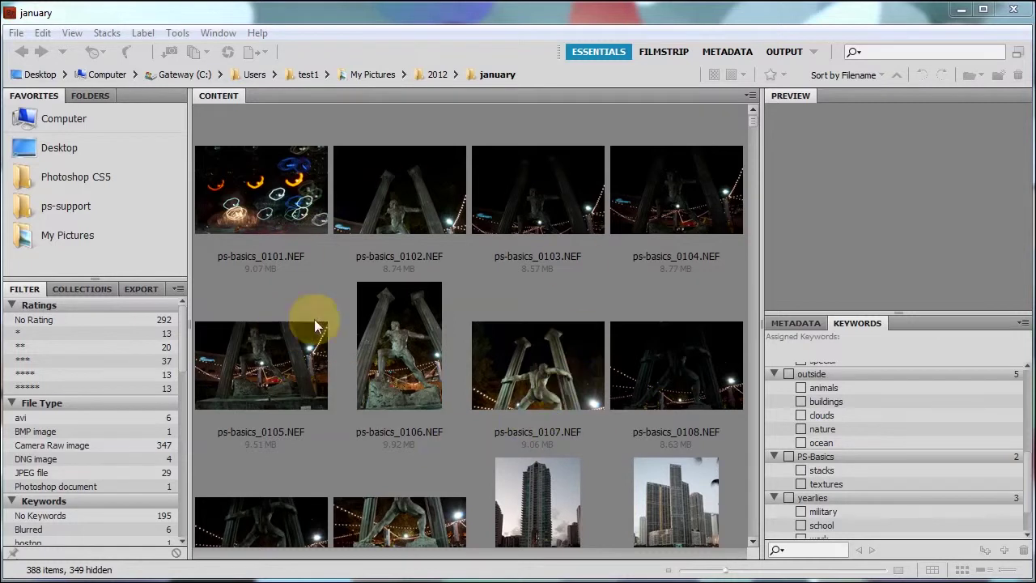
- Select the statue photos from ps-basics_0102.NEF through ps-basics_0110.NEF and group them as a stack
click(394, 194)
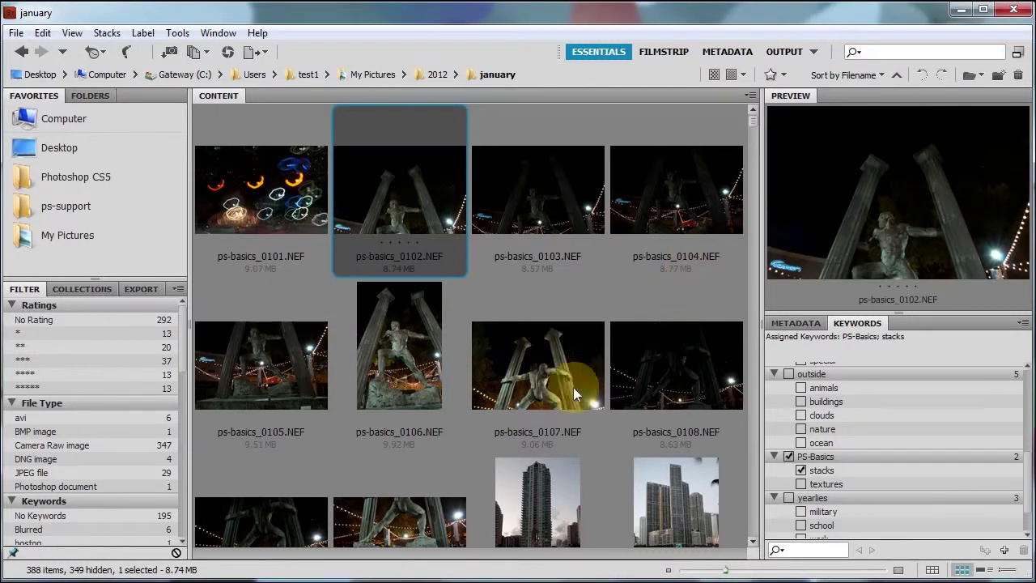
mouse_move(391, 188)
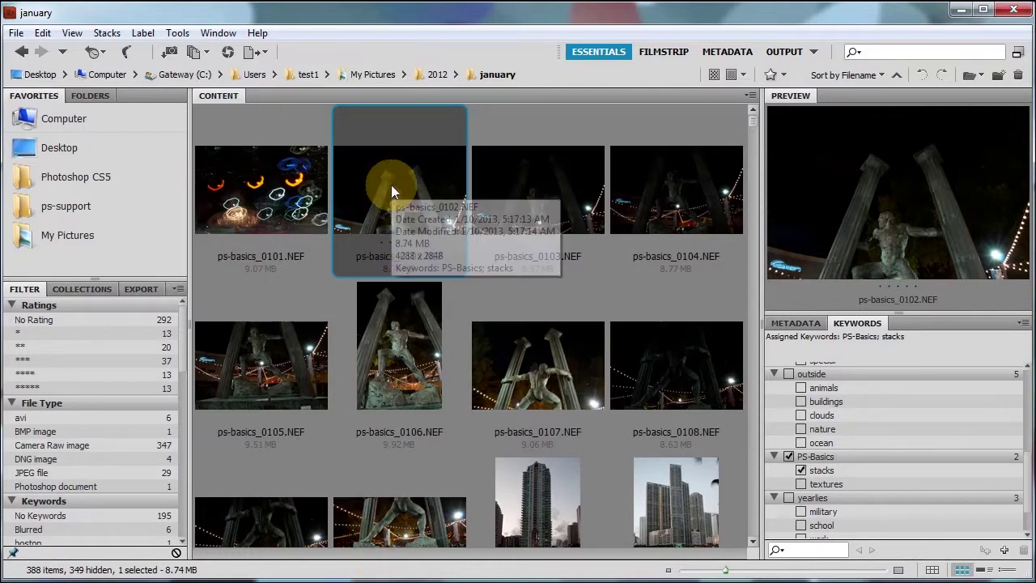
shift+click(396, 533)
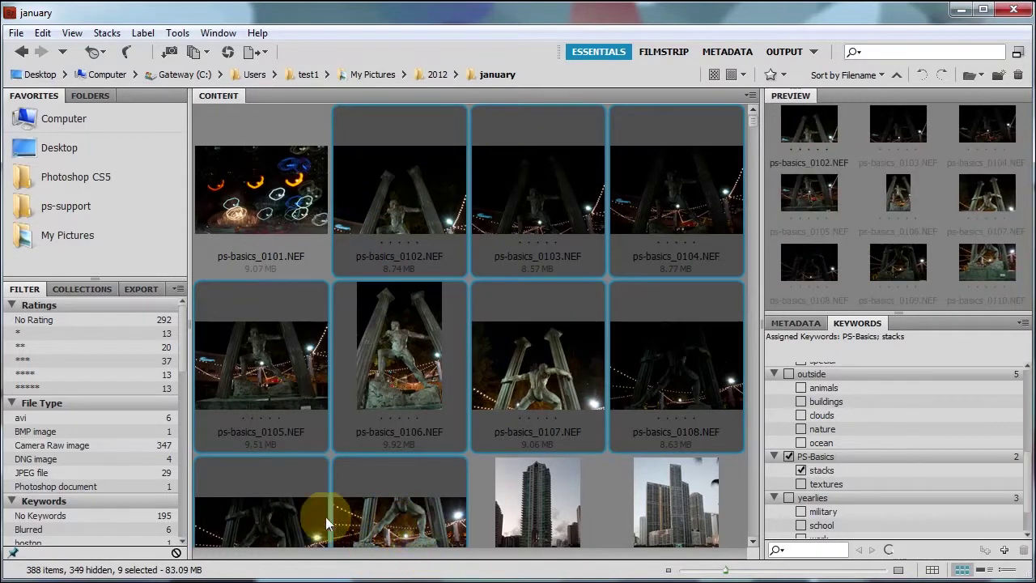
right_click(401, 203)
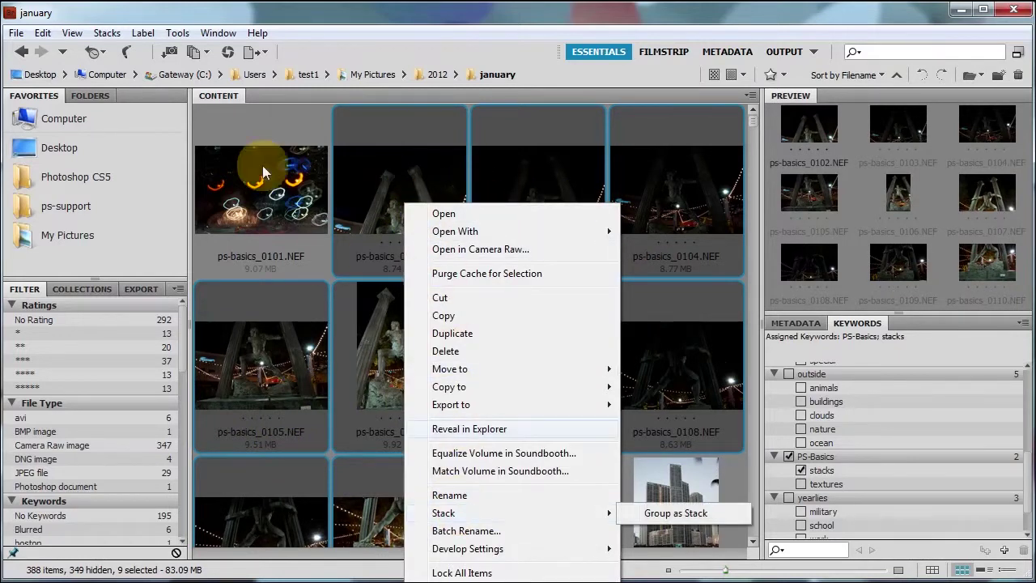
click(103, 35)
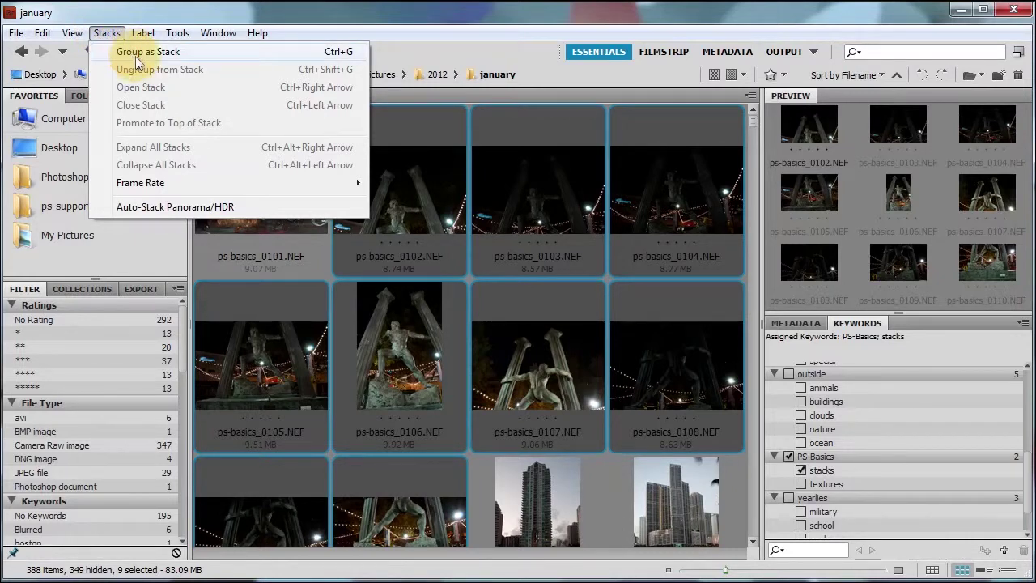
click(239, 54)
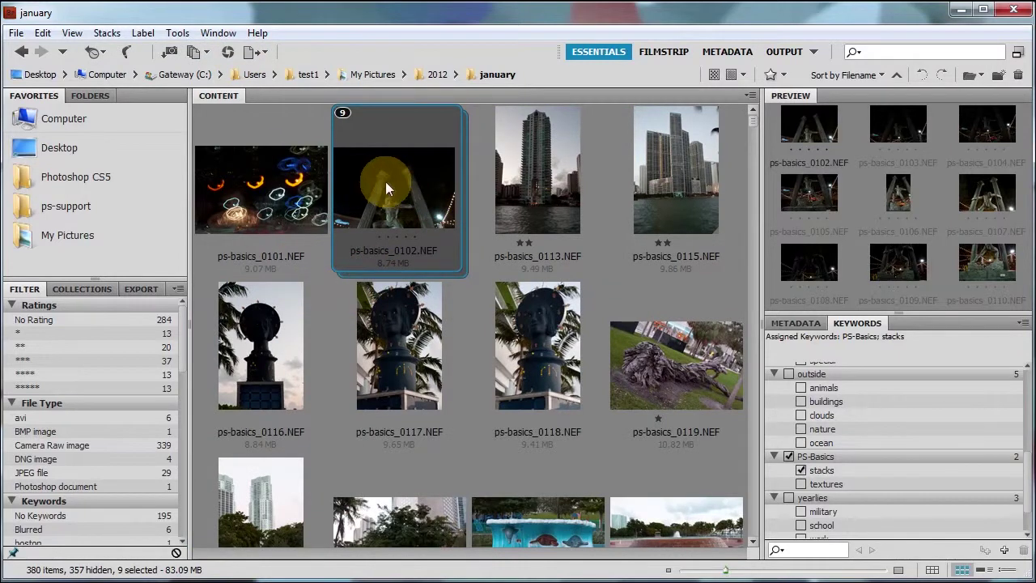
- Expand and collapse the new statue stack to view the photos inside it
click(344, 117)
click(343, 117)
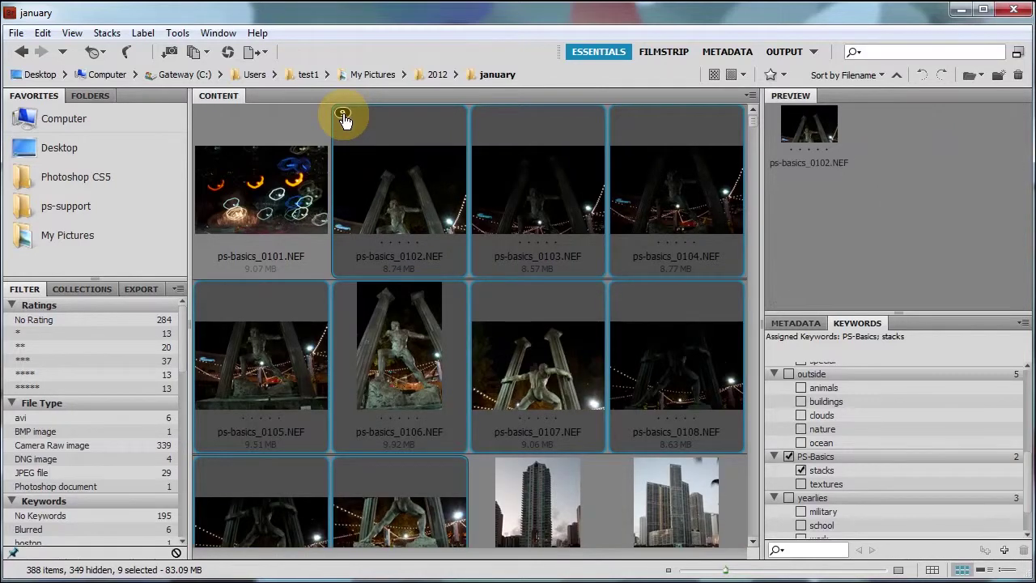
click(343, 117)
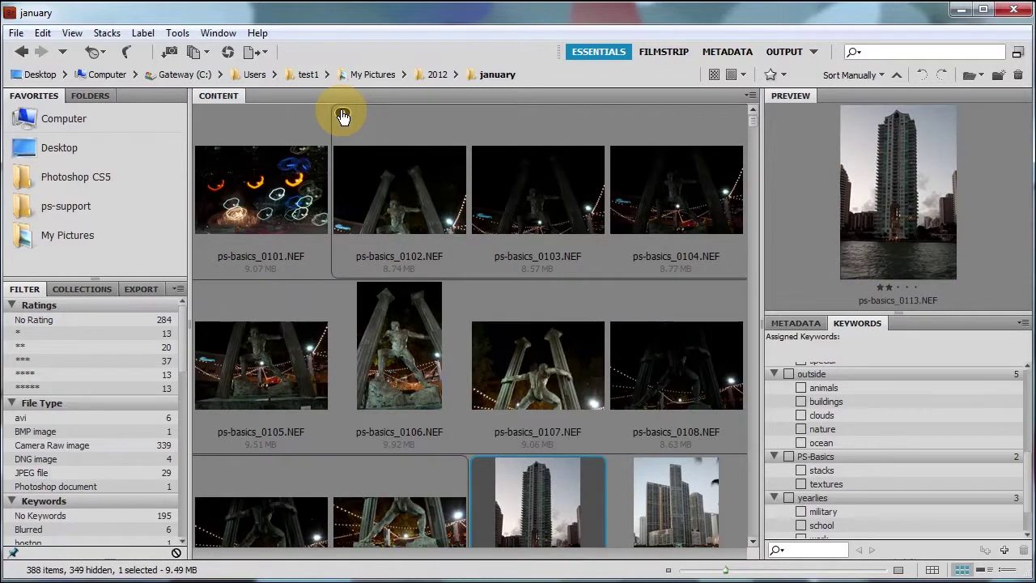
- Collapse the statue stack and add the tower photo ps-basics_0113.NEF to it
click(344, 118)
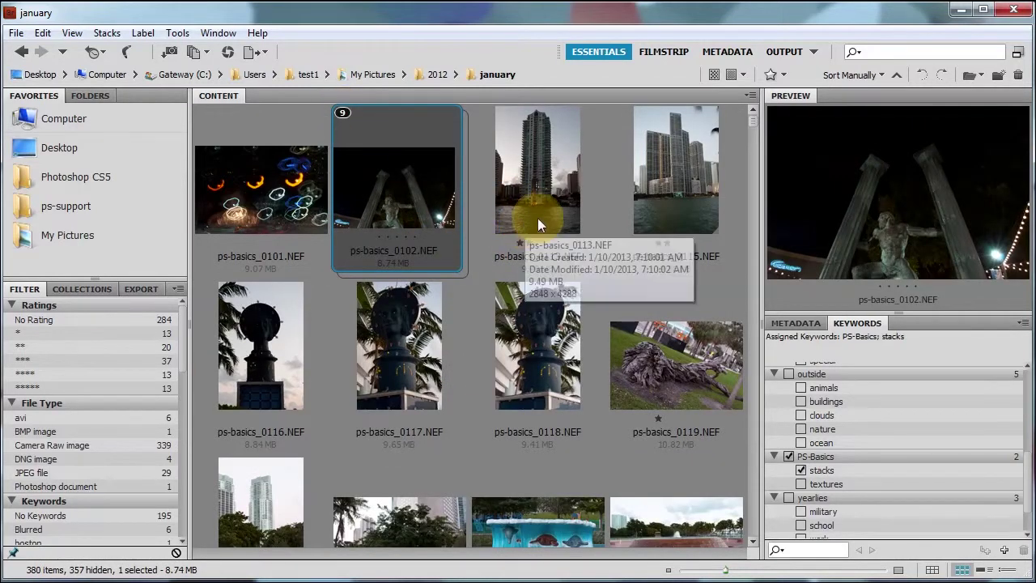
click(530, 166)
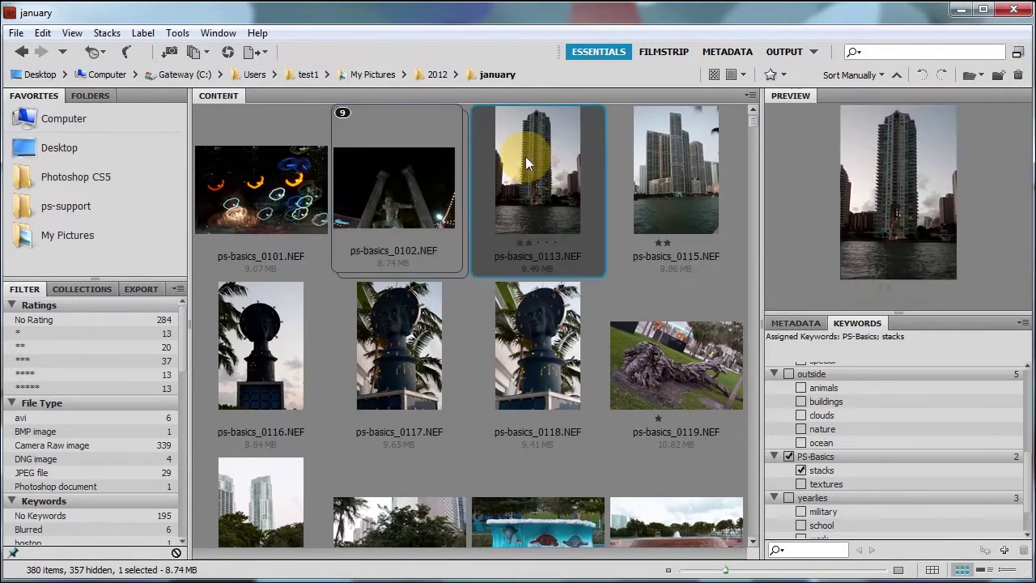
drag(530, 166, 405, 209)
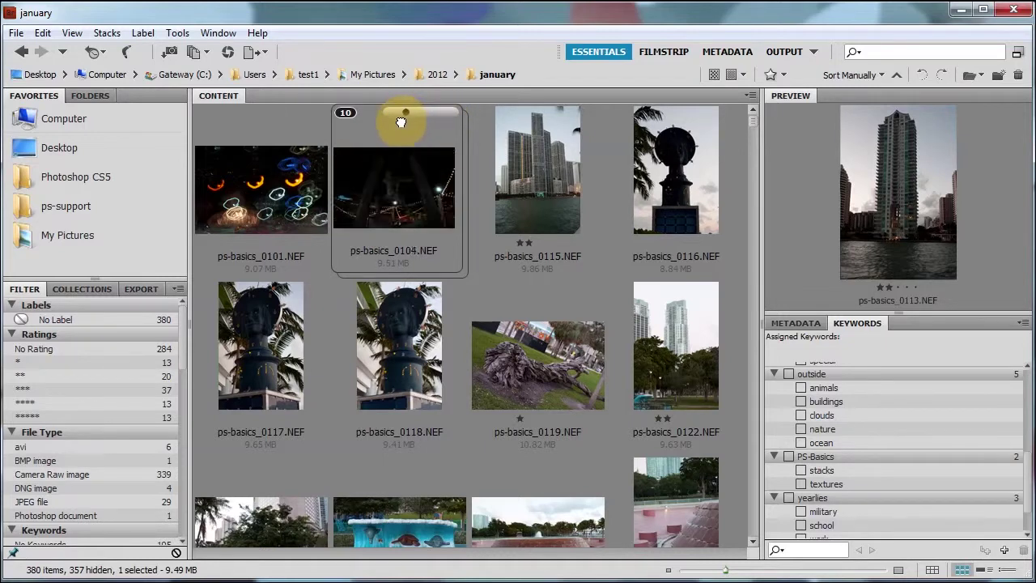
- Play and scrub through the stack's photos in its thumbnail, and review the stack's frame rate options
click(369, 113)
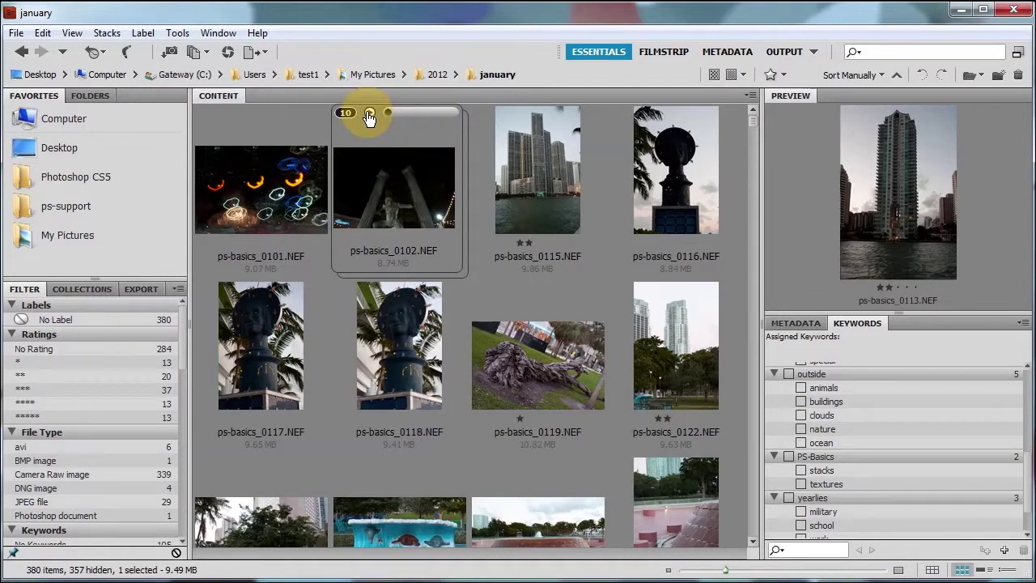
right_click(369, 115)
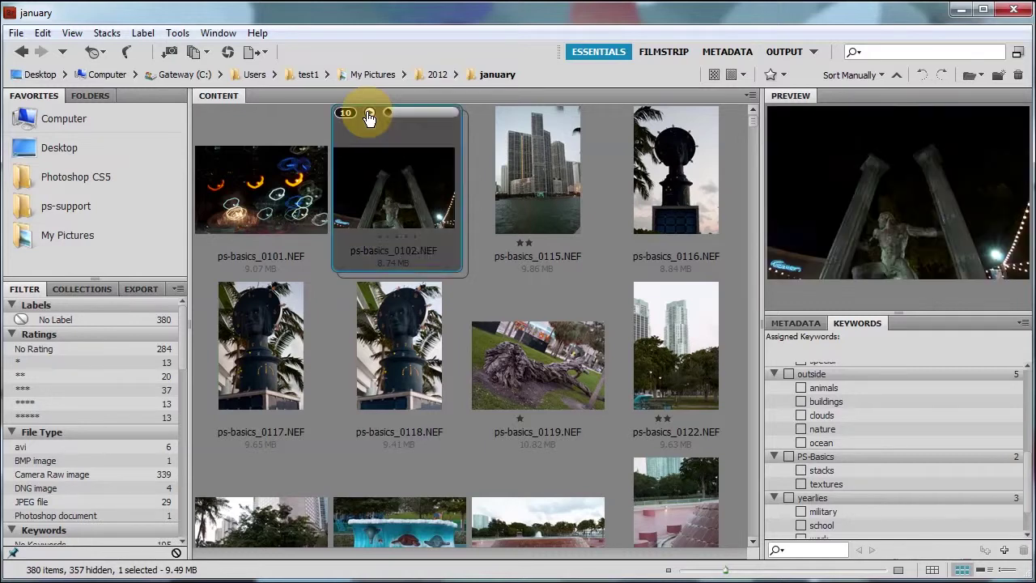
mouse_move(445, 437)
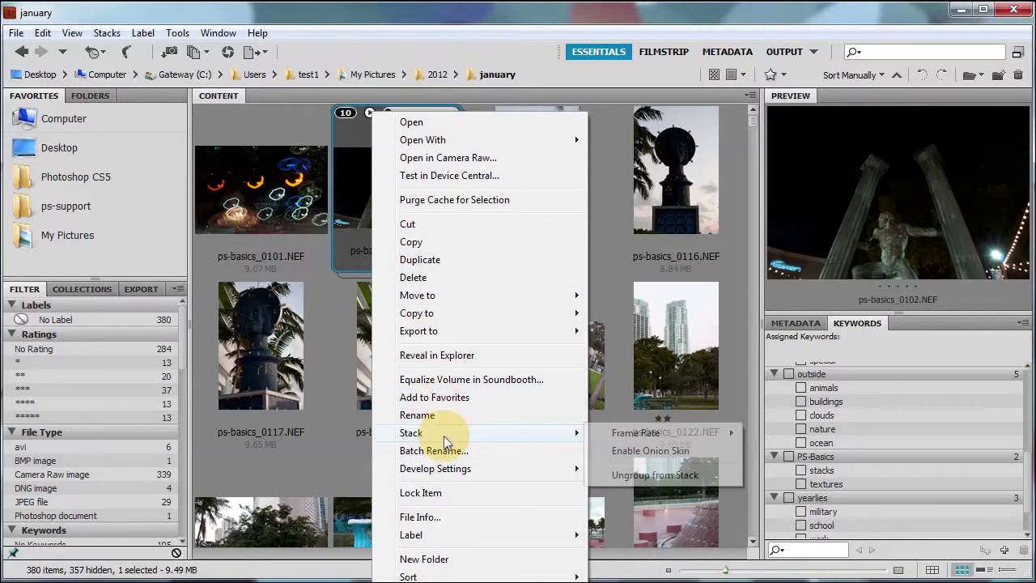
mouse_move(644, 441)
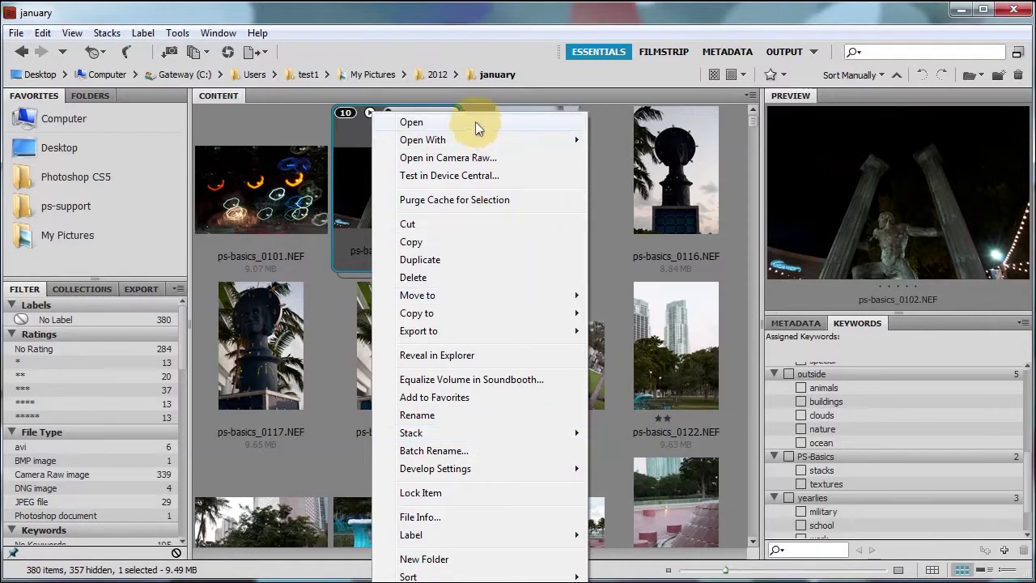
click(343, 131)
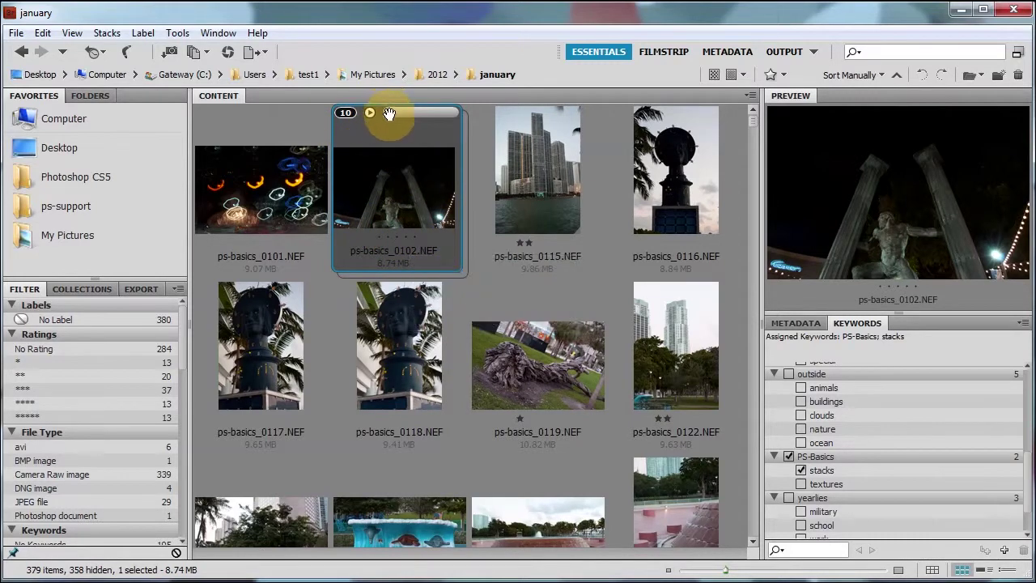
mouse_move(389, 113)
mouse_down()
mouse_move(435, 117)
mouse_move(388, 115)
mouse_up()
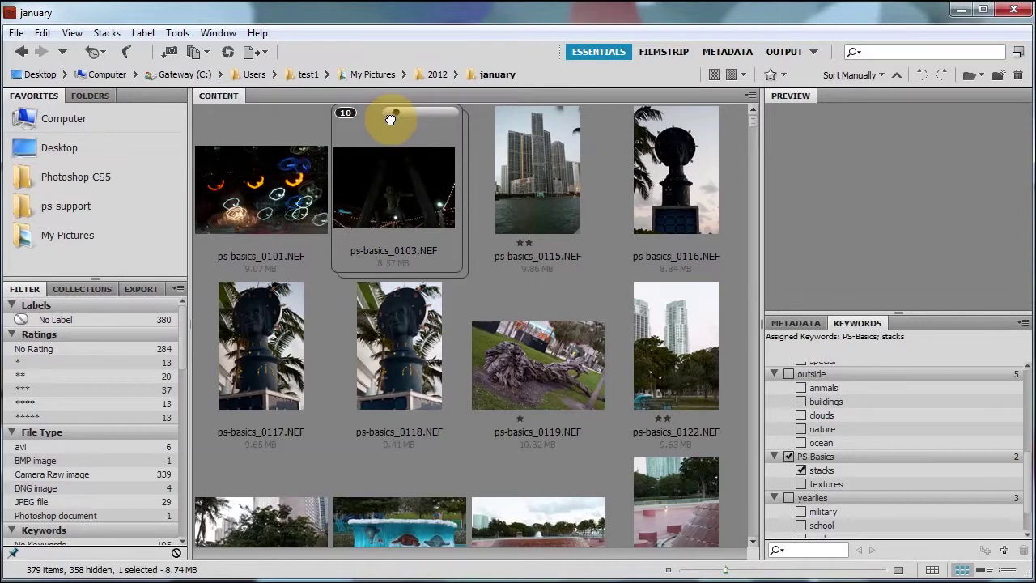
- Expand the stack, reduce the thumbnail size, and ungroup ps-basics_0113.NEF from the stack
click(346, 119)
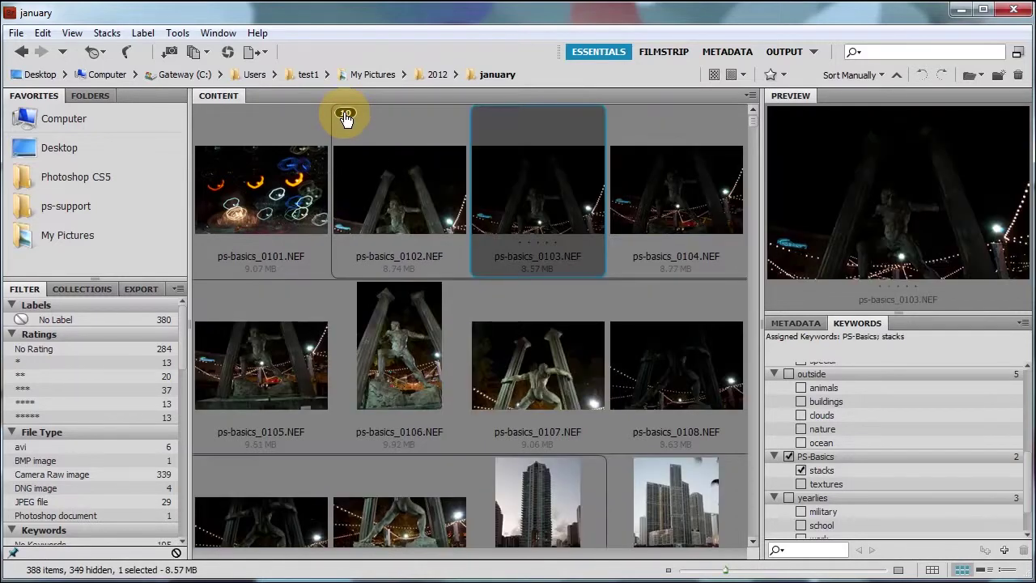
click(667, 569)
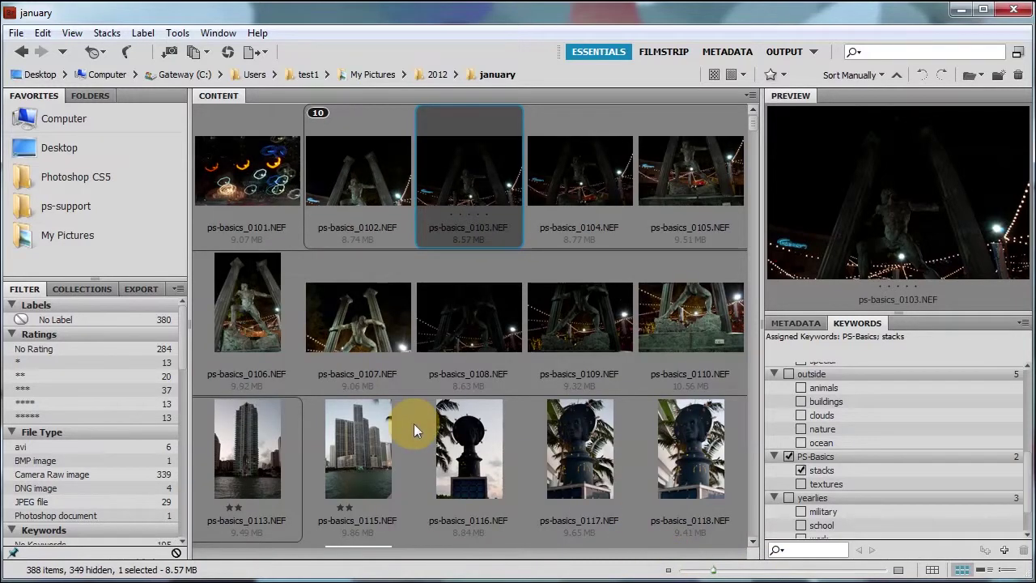
click(243, 453)
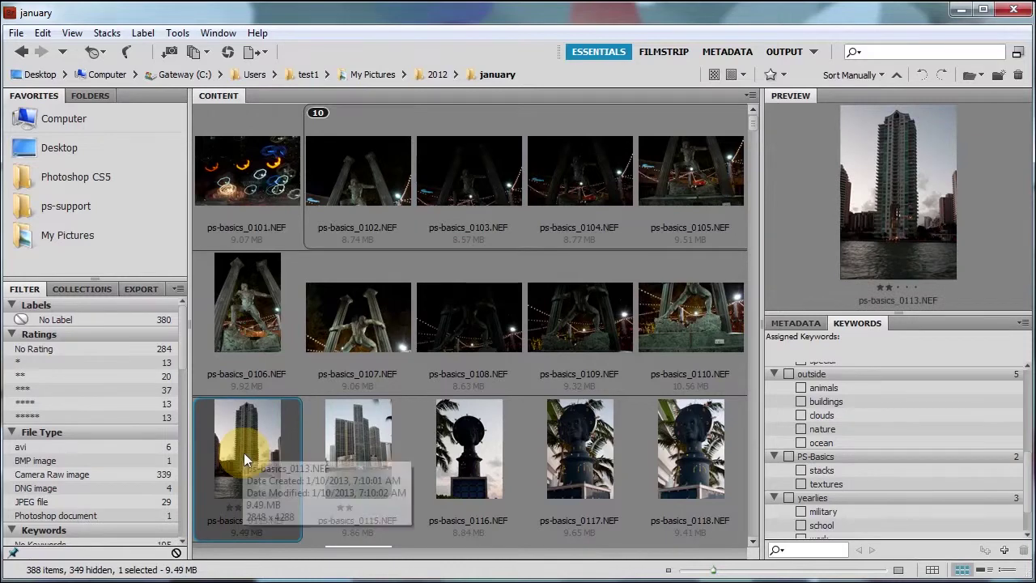
right_click(244, 458)
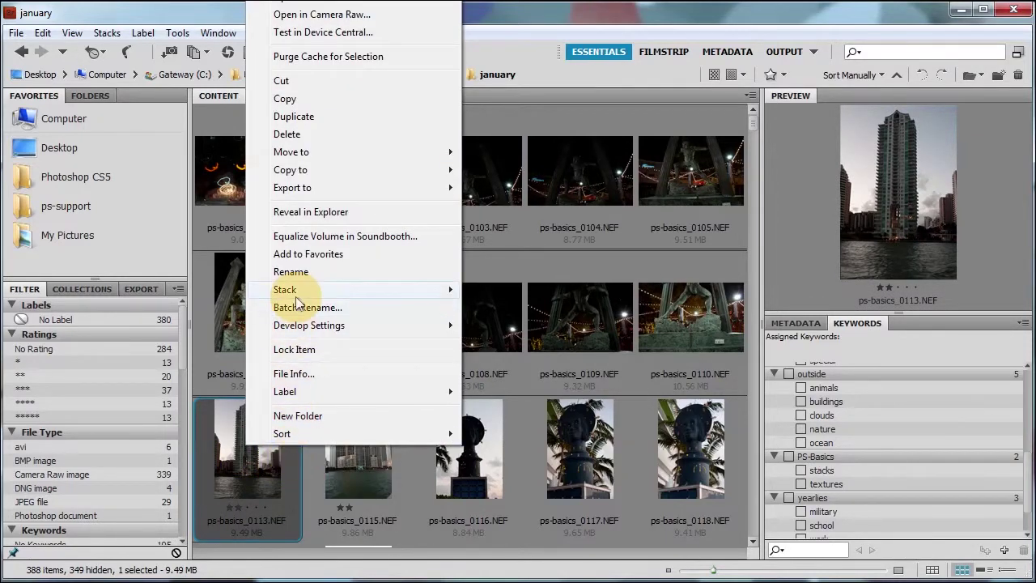
mouse_move(287, 291)
click(526, 313)
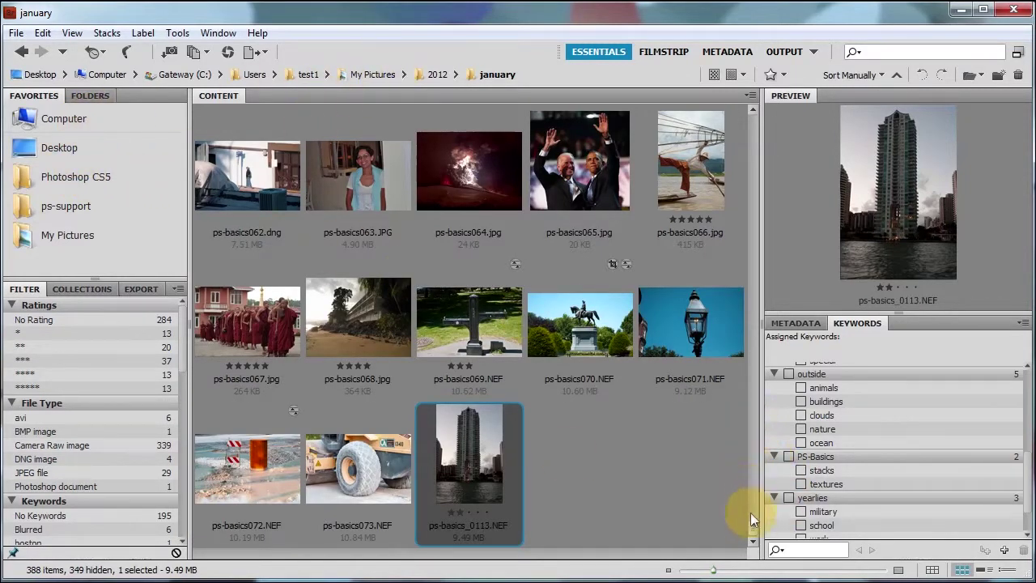
- Return to the statue stack, then collapse and reopen it to check its cover photo
drag(750, 512, 754, 120)
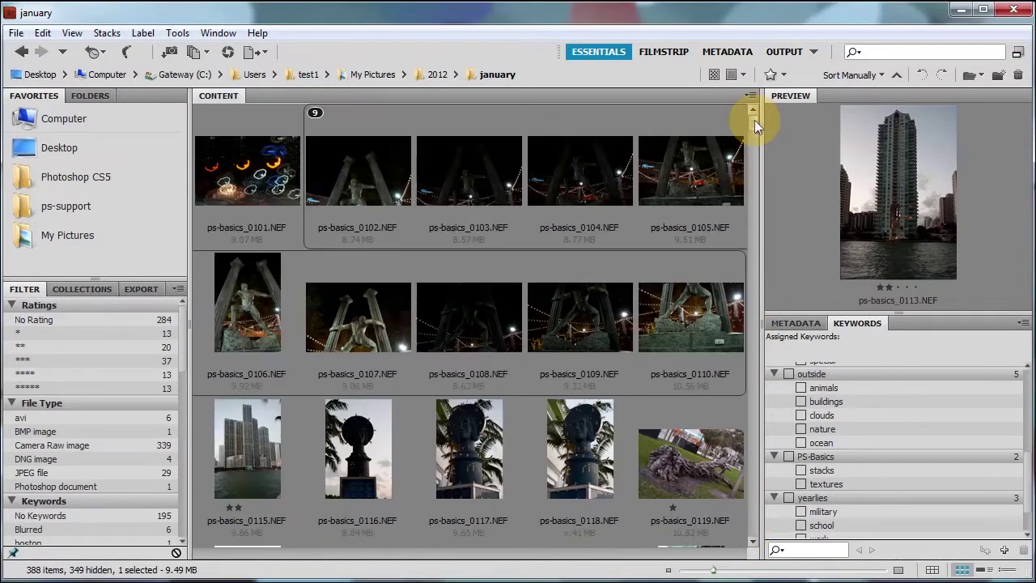
click(315, 116)
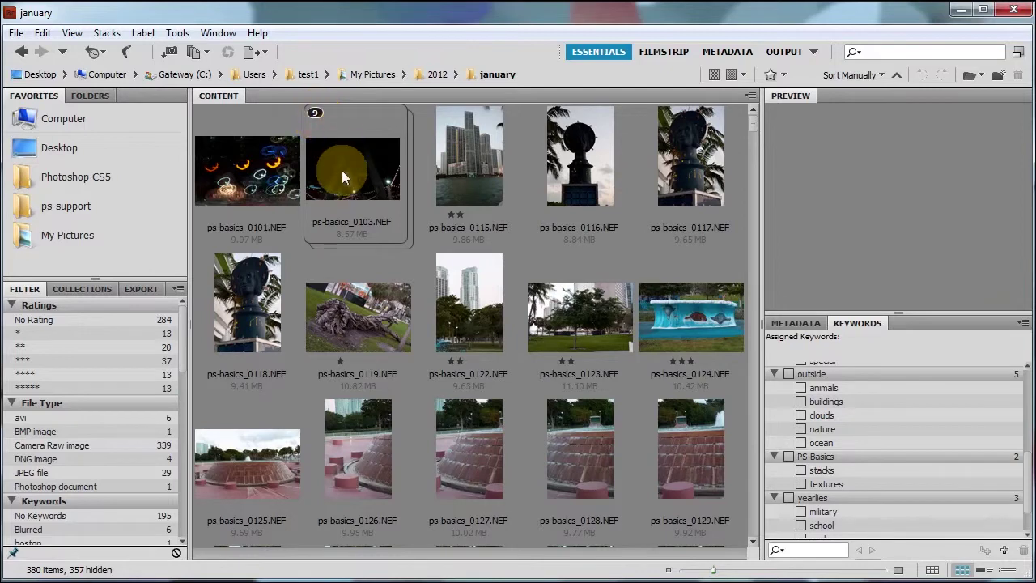
click(315, 115)
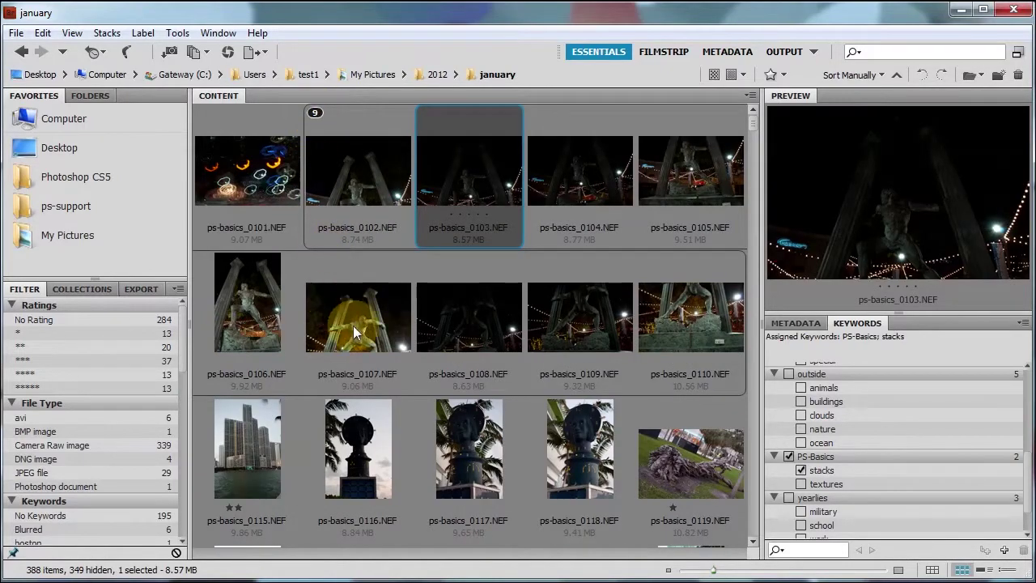
- Promote ps-basics_0106.NEF to the top of the statue stack
click(253, 322)
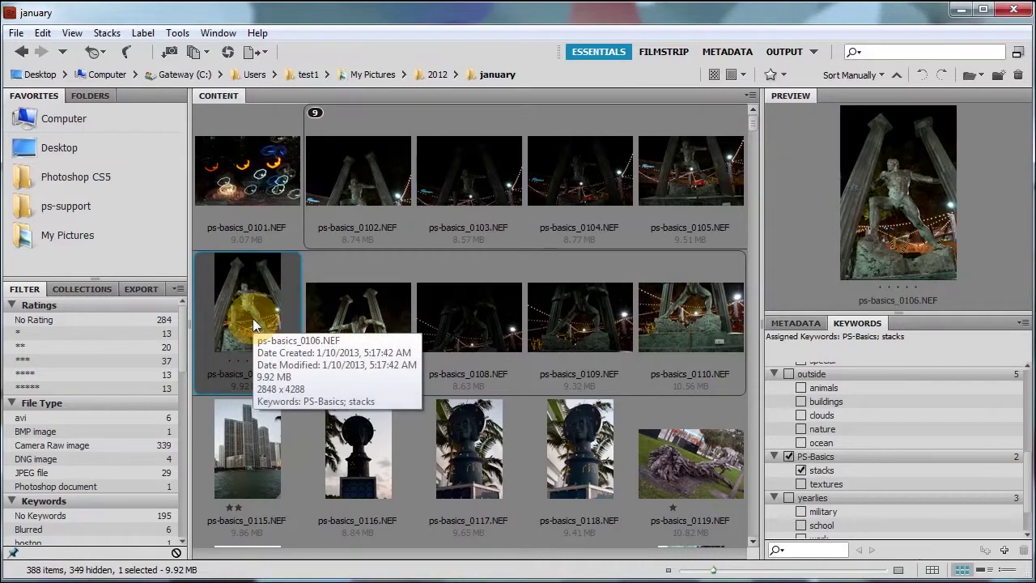
mouse_move(351, 172)
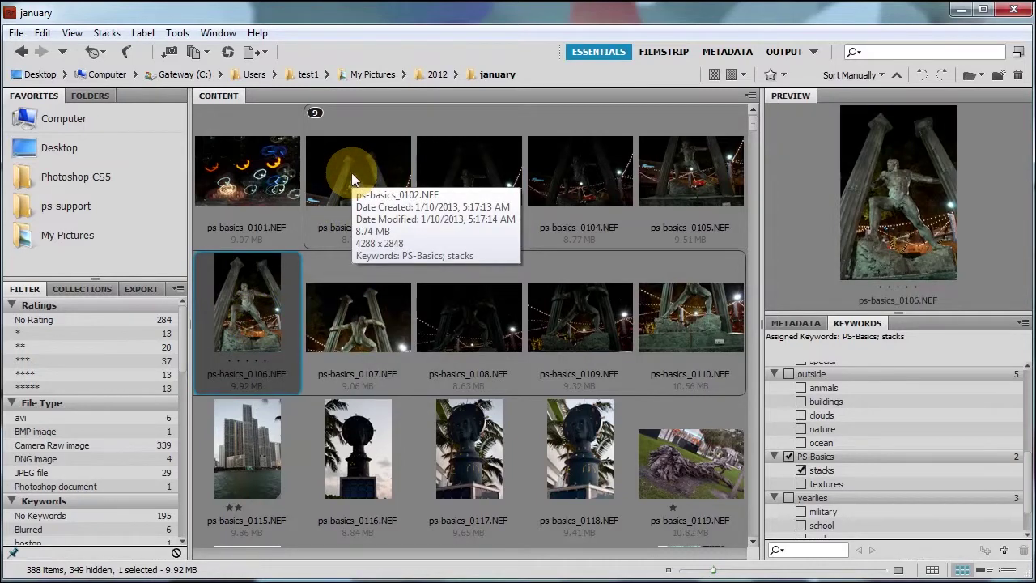
mouse_move(242, 298)
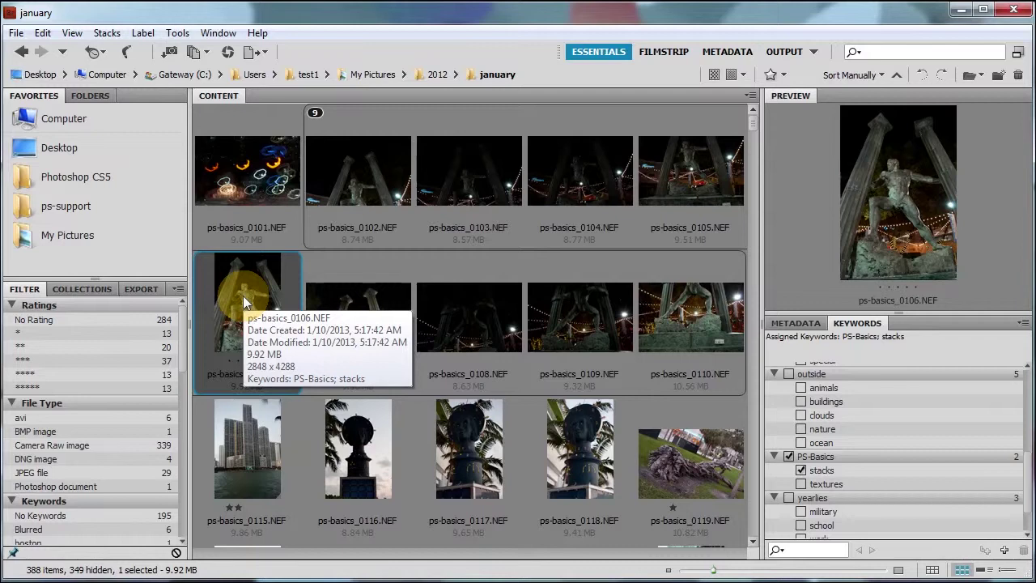
click(107, 33)
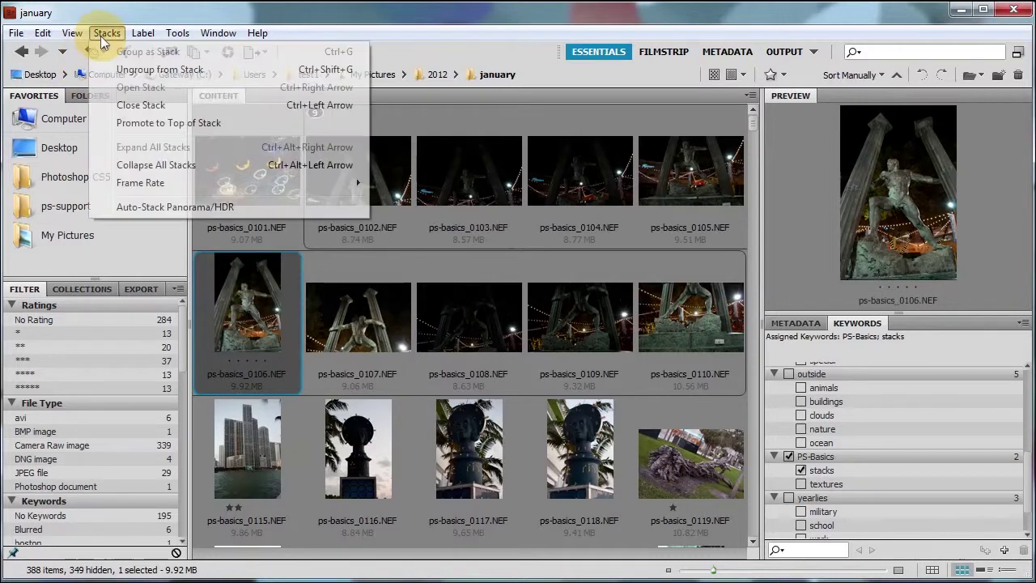
click(150, 125)
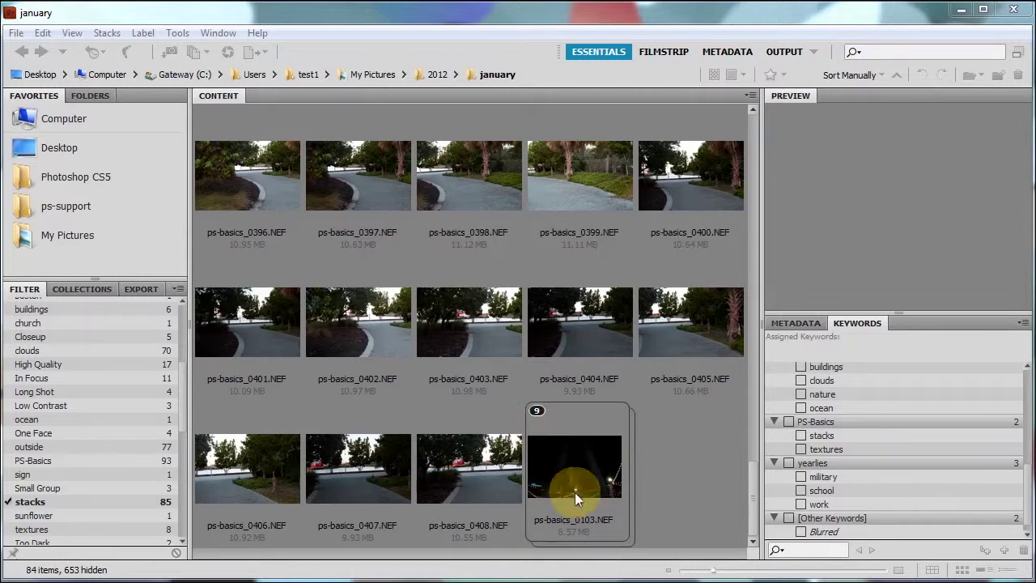
- Open the stack among the photos with the stacks keyword and ungroup ps-basics_0103.NEF from it
click(575, 423)
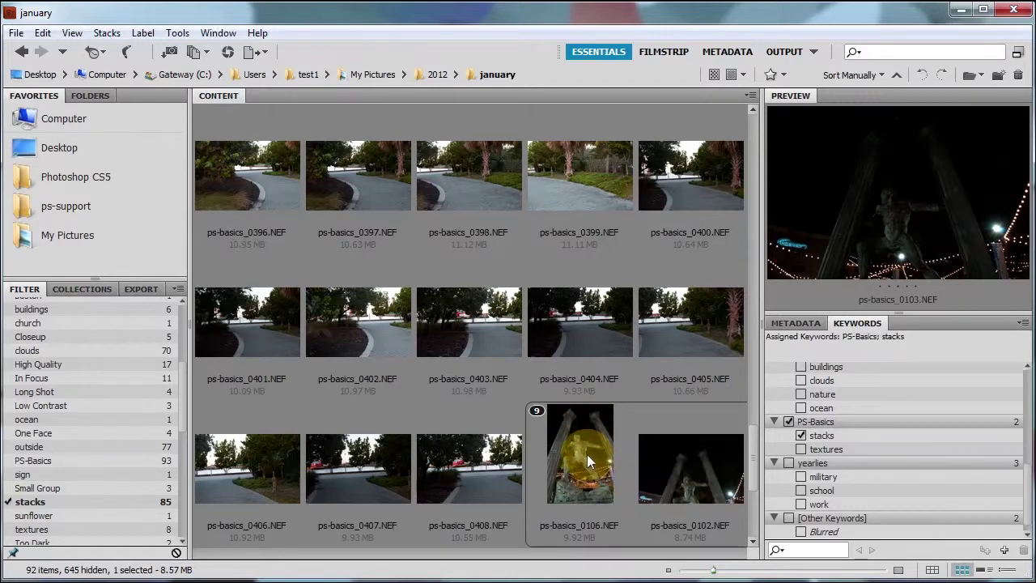
click(109, 32)
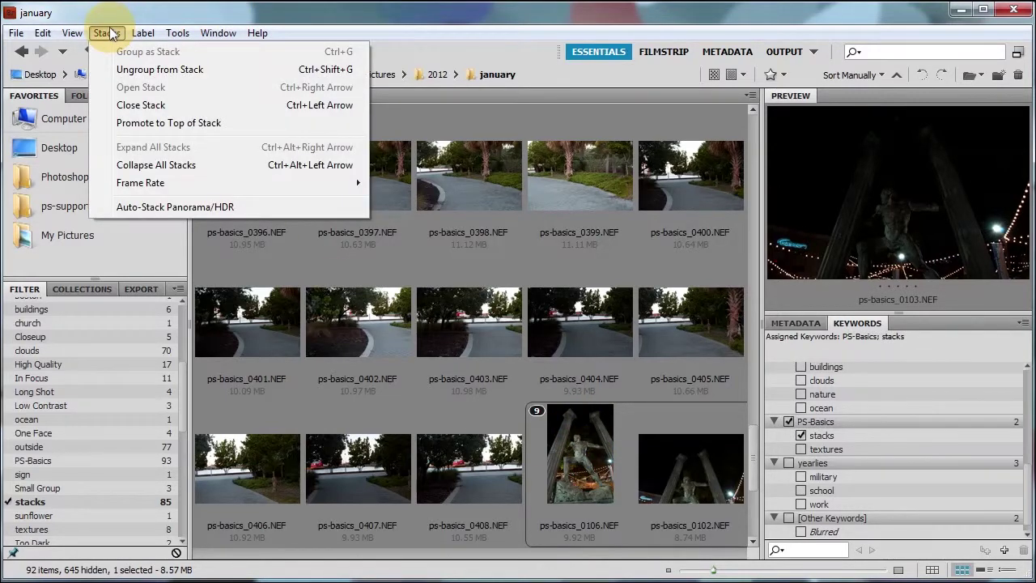
click(135, 70)
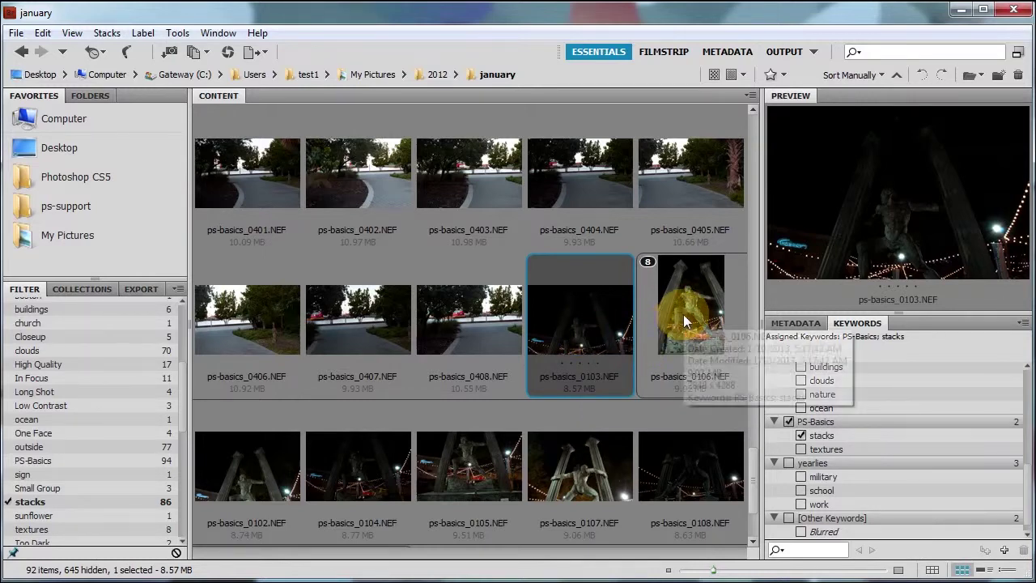
- Select every photo in the remaining statue stack and ungroup them all
click(680, 291)
click(752, 541)
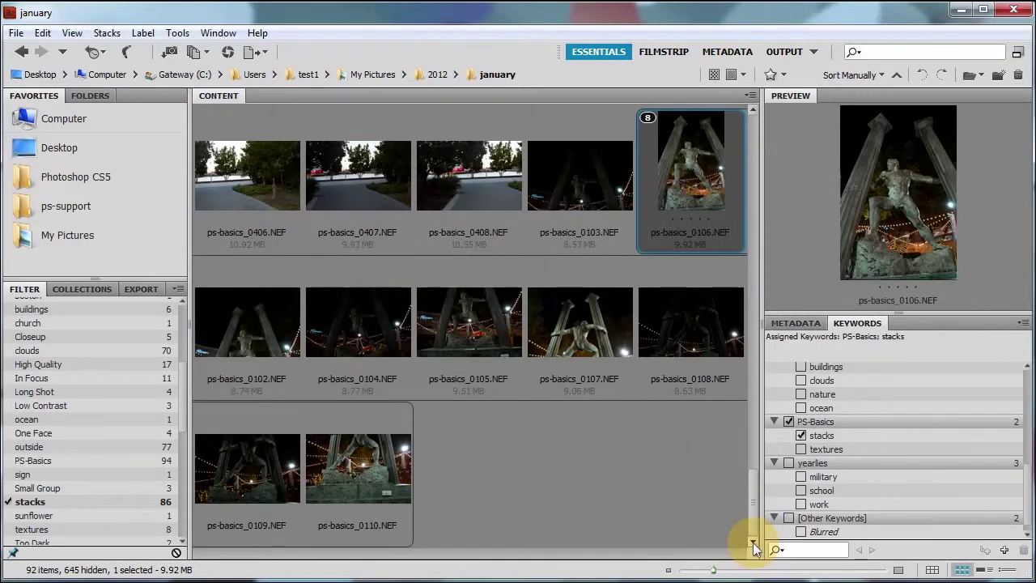
shift+click(358, 495)
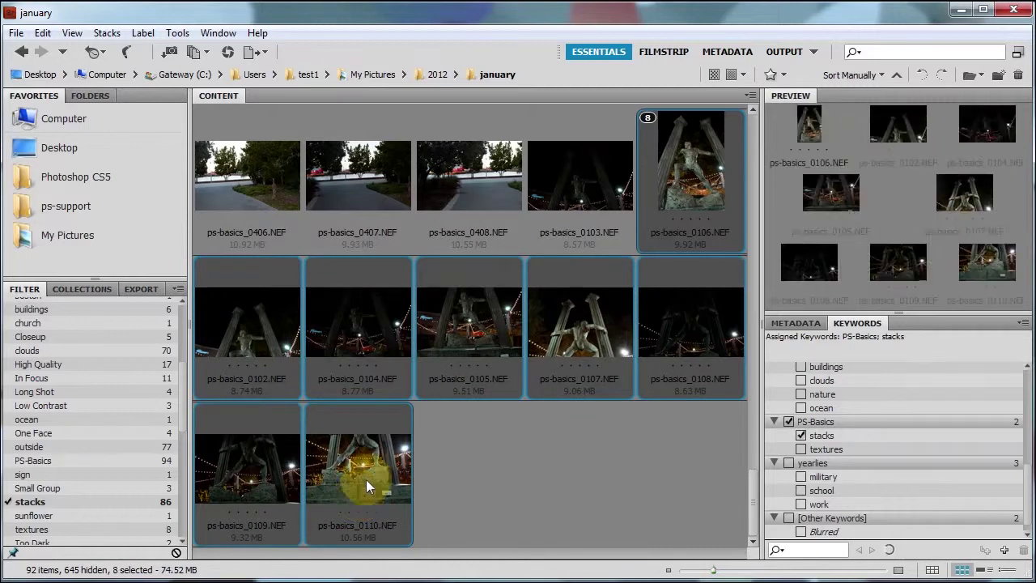
right_click(334, 310)
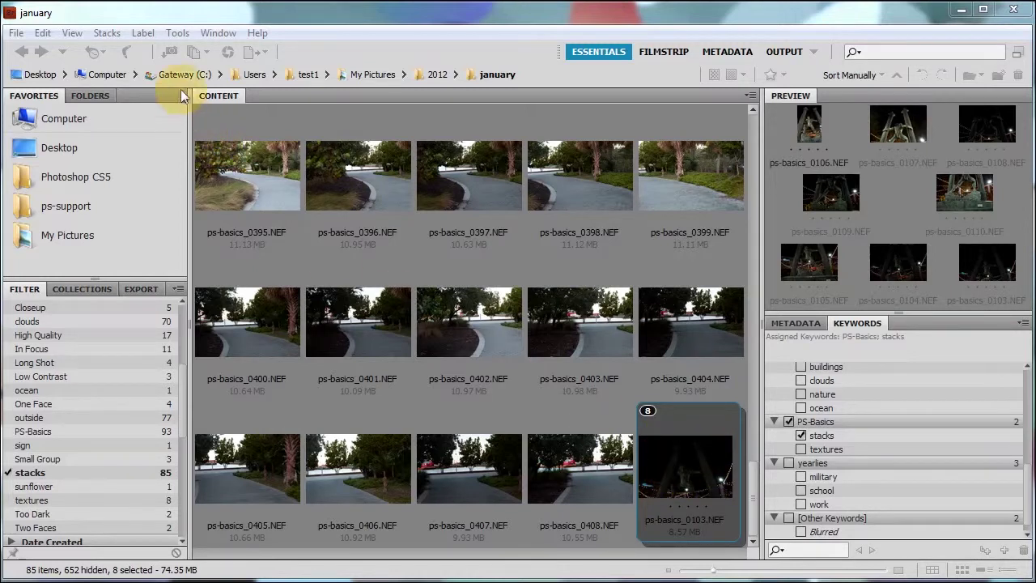
click(103, 32)
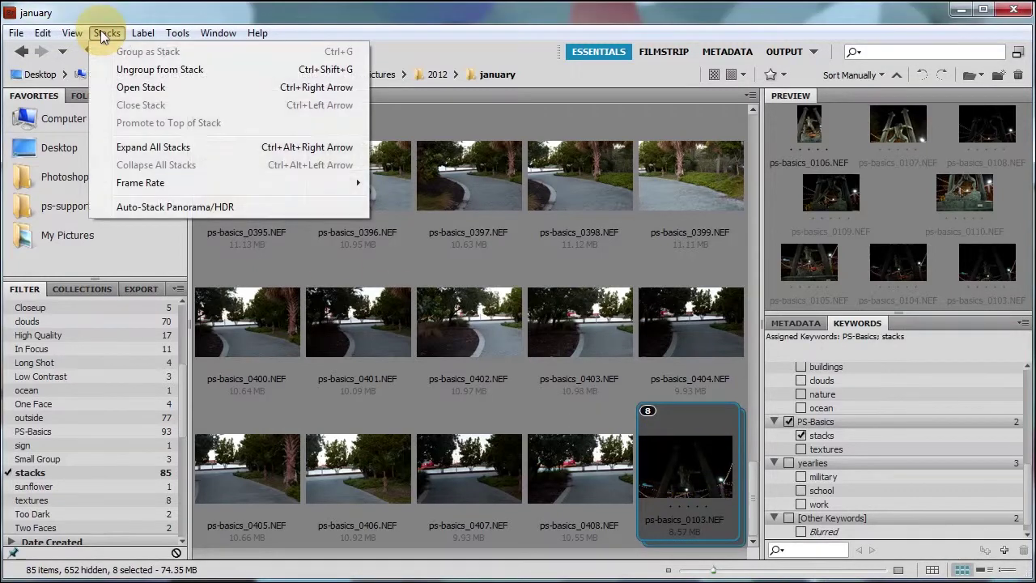
click(119, 72)
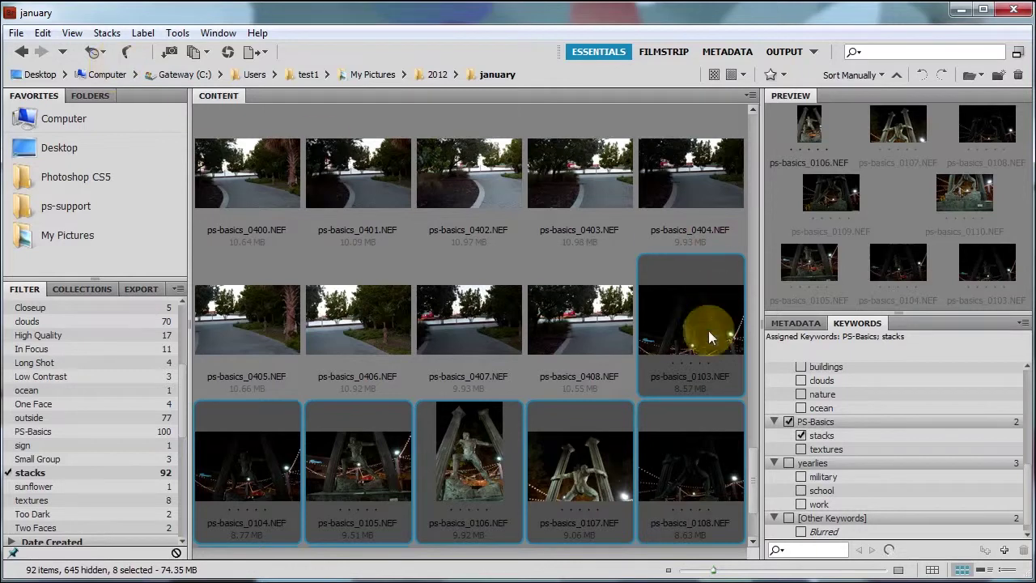